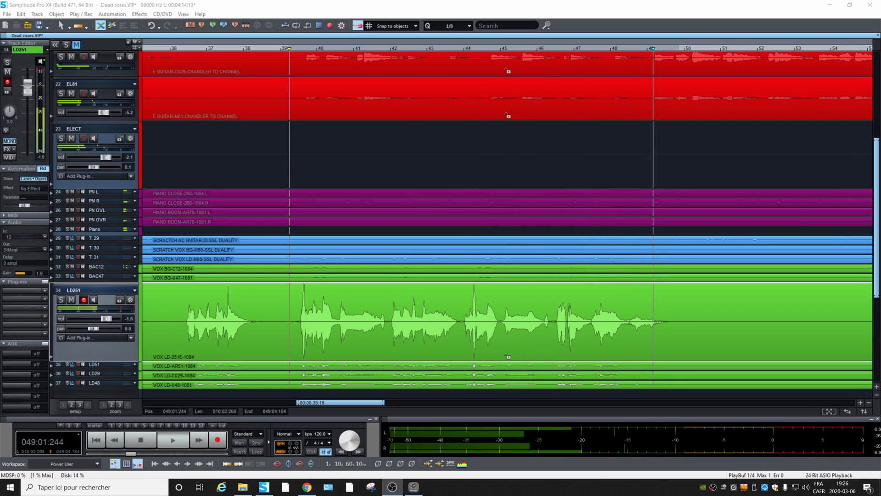
# Stop playback and check the track channels in the mixer, closing it again when done.
pyautogui.press('space')
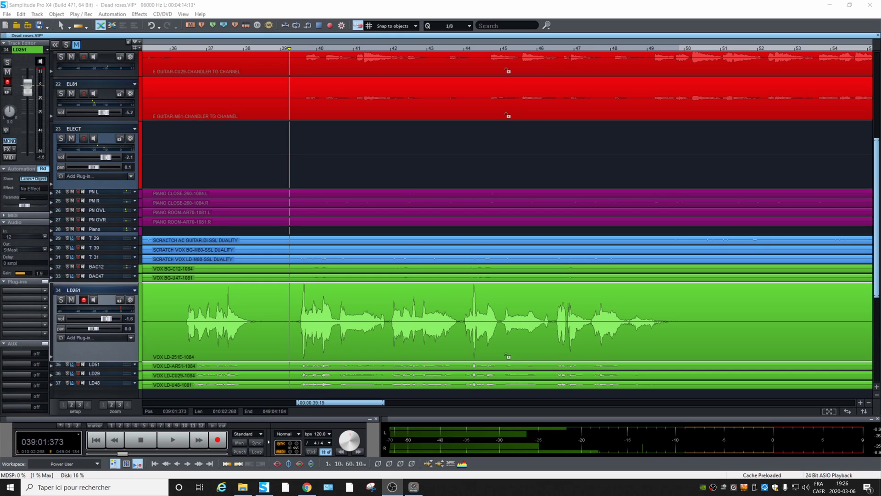
pyautogui.click(127, 464)
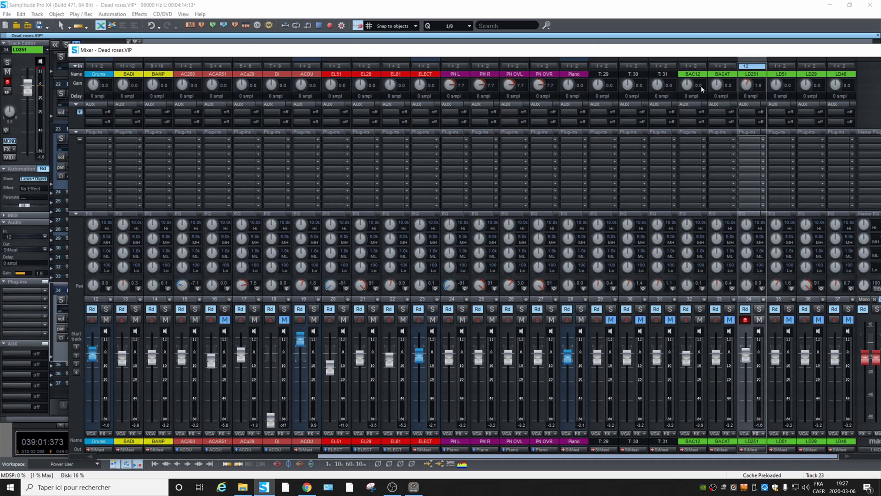
pyautogui.press('m')
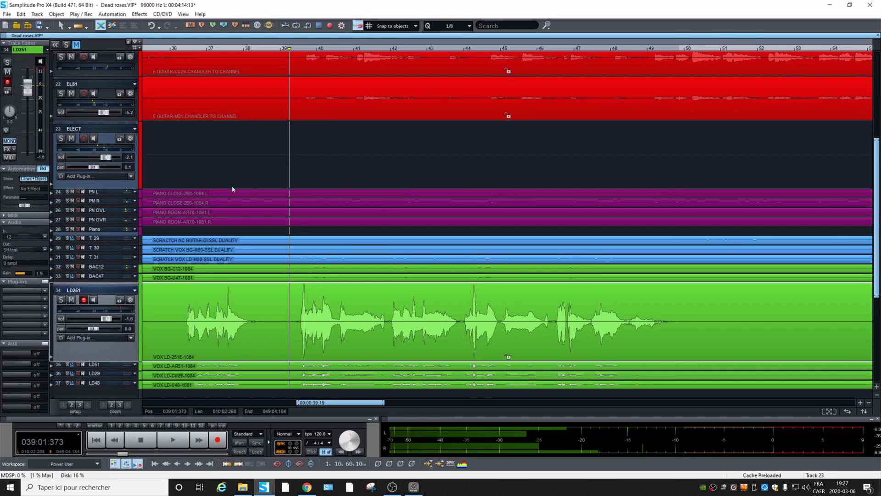
# Solo the LD251 lead vocal track and play it back briefly without effects.
pyautogui.click(61, 299)
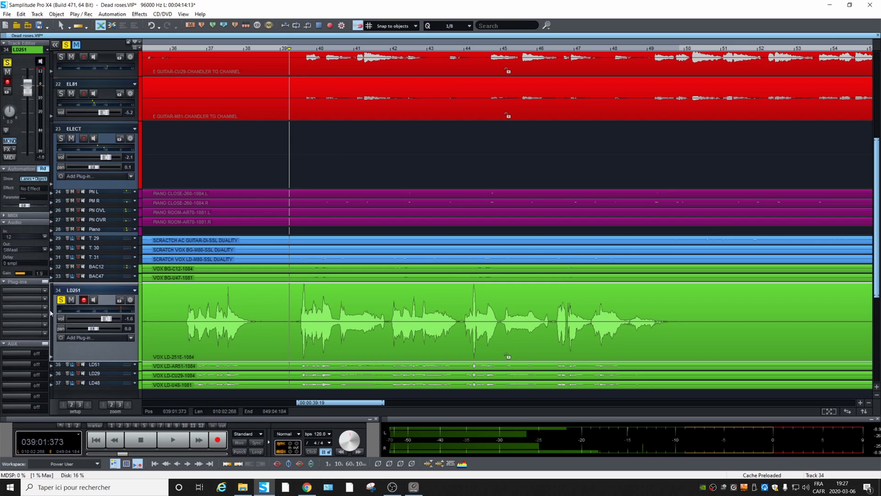
pyautogui.press('space')
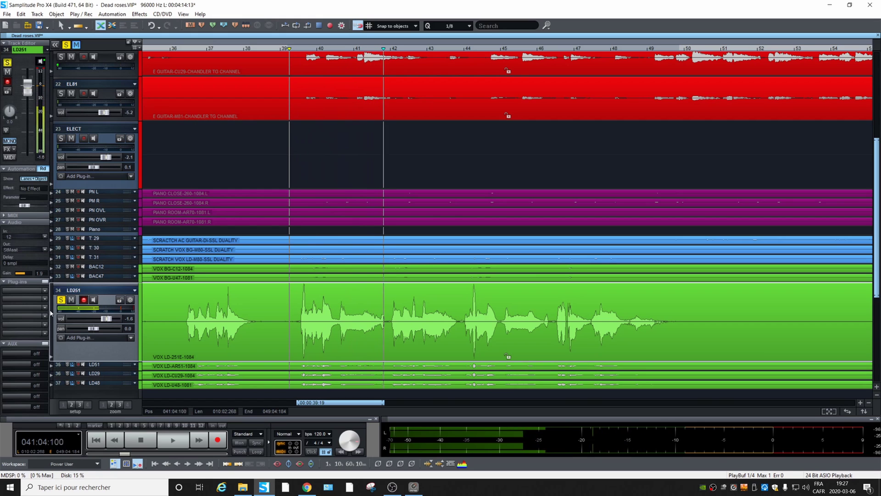
pyautogui.press('space')
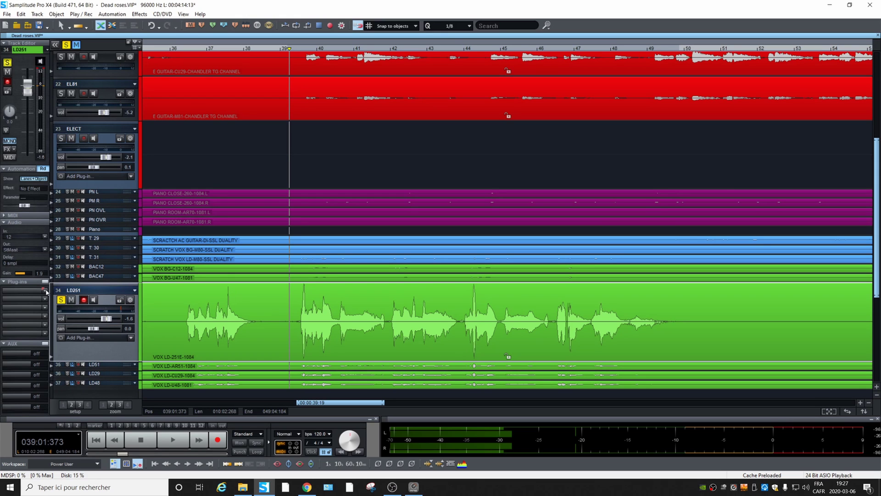
# Insert the coreFX Delay plug-in on the LD251 track and move its window above the vocal waveform.
pyautogui.click(46, 292)
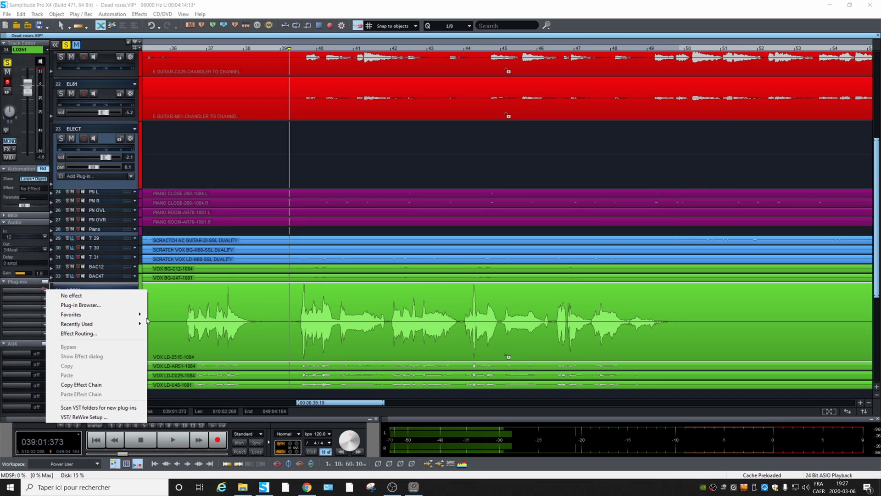
pyautogui.moveTo(146, 317)
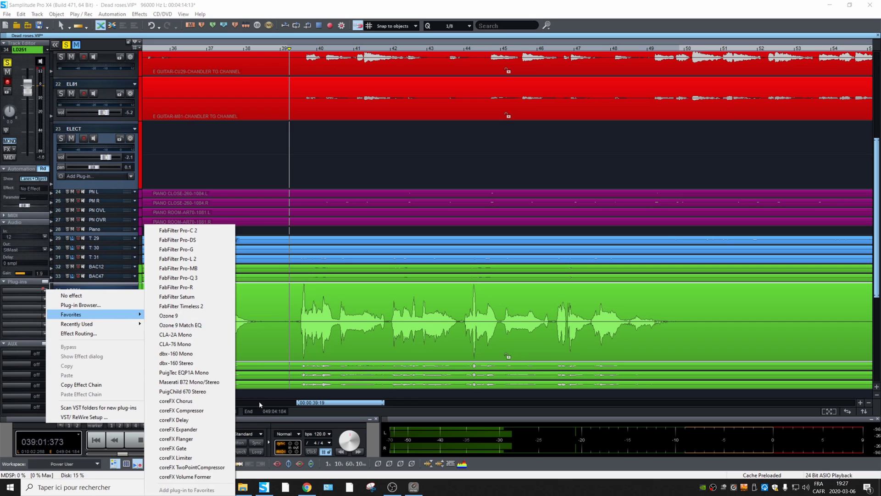
pyautogui.moveTo(106, 326)
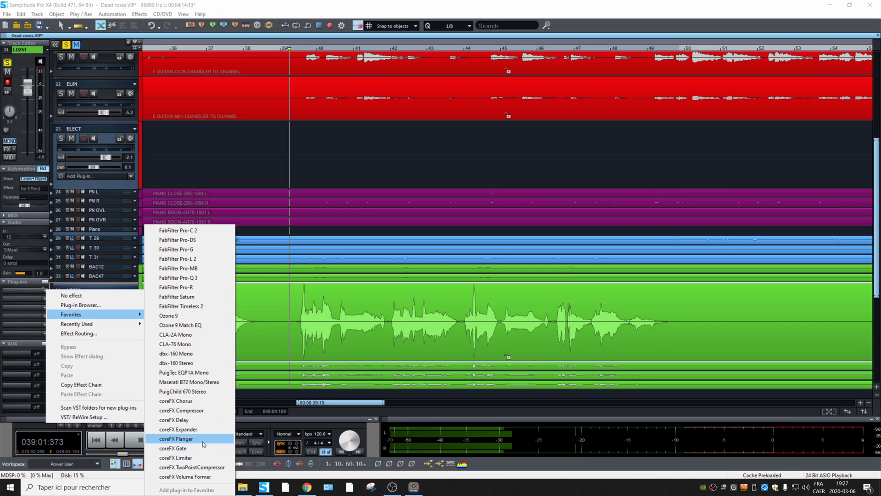
pyautogui.click(202, 420)
pyautogui.moveTo(318, 265); pyautogui.dragTo(470, 65)
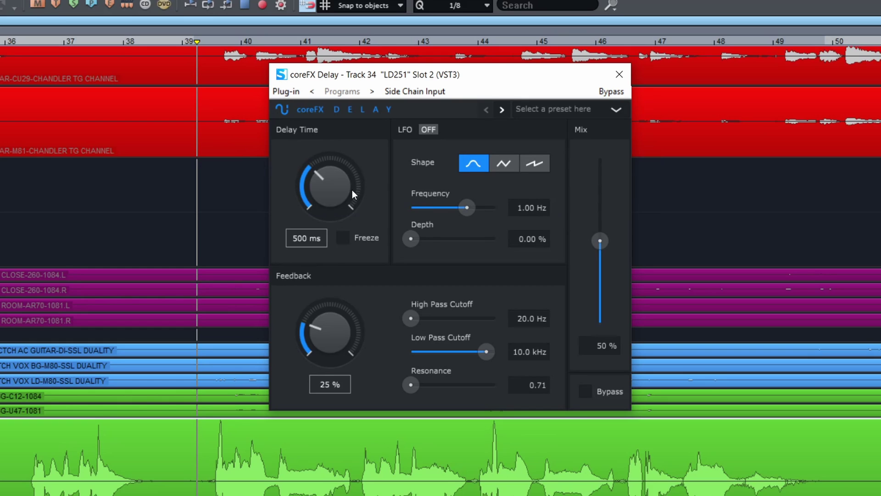
# Select the LD251 vocal from about bar 39 to bar 50 and play that range as a loop.
pyautogui.moveTo(210, 475); pyautogui.dragTo(251, 480)
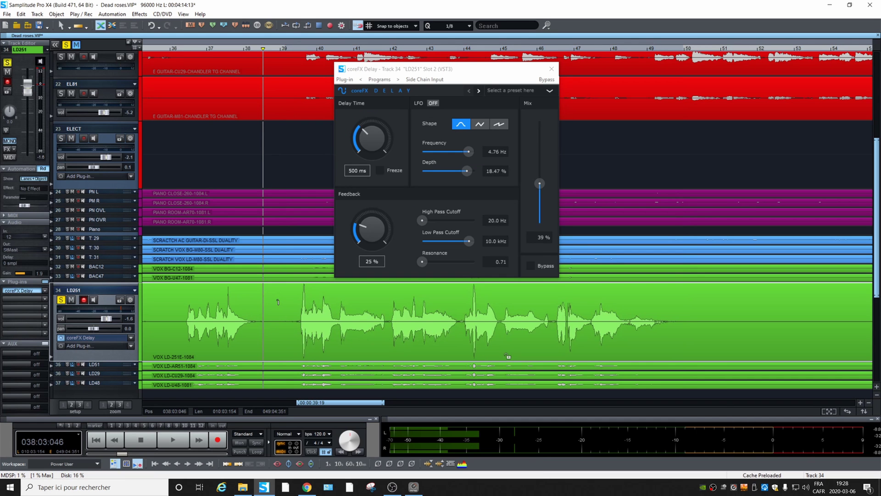
pyautogui.moveTo(278, 302); pyautogui.dragTo(695, 315)
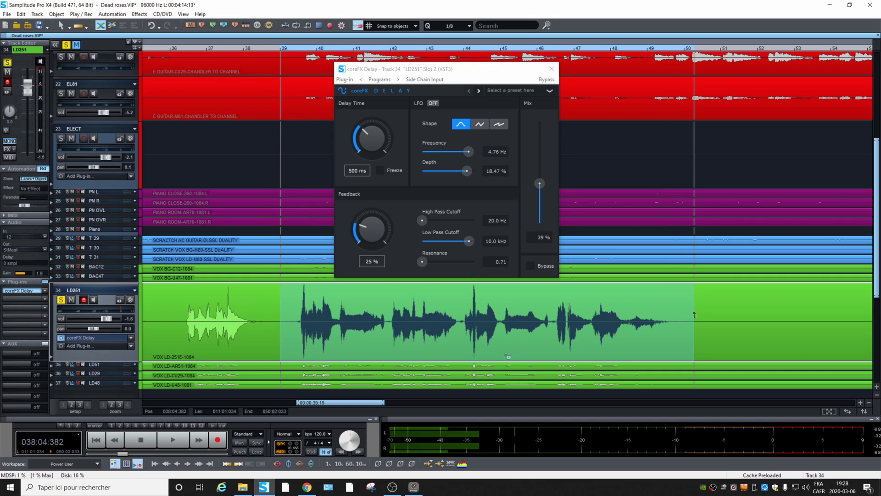
pyautogui.press('l')
pyautogui.press('space')
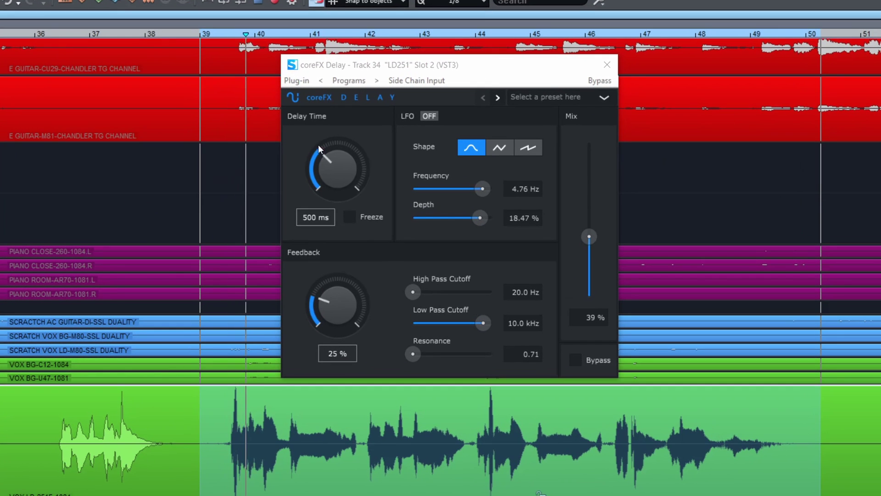
# Try a delay time of 2.0 s, reduce the feedback to 4 %, and settle the delay time at 560 ms.
pyautogui.moveTo(333, 185); pyautogui.dragTo(318, 167)
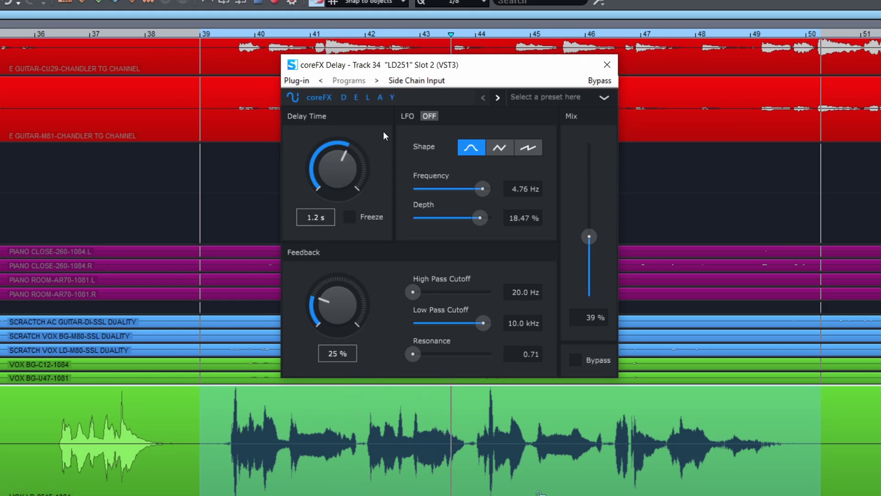
pyautogui.moveTo(340, 163); pyautogui.dragTo(340, 103)
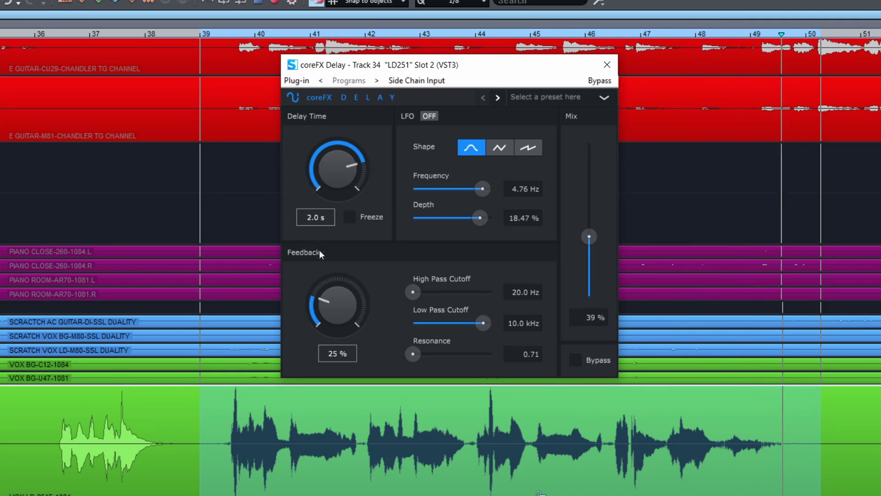
pyautogui.moveTo(317, 303); pyautogui.dragTo(321, 324)
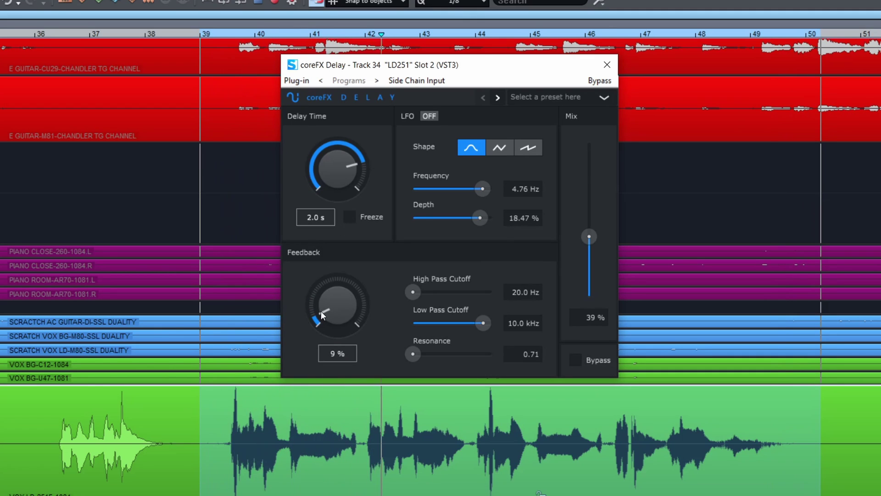
pyautogui.moveTo(321, 310); pyautogui.dragTo(324, 321)
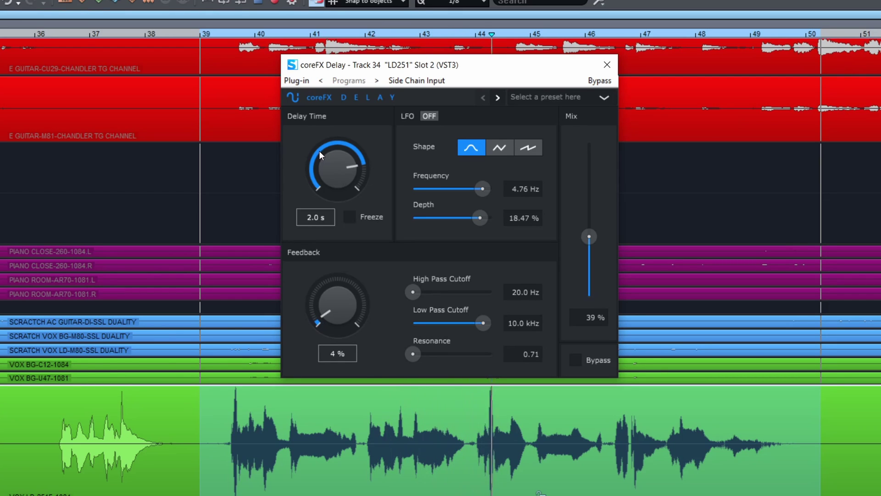
pyautogui.moveTo(354, 164); pyautogui.dragTo(317, 210)
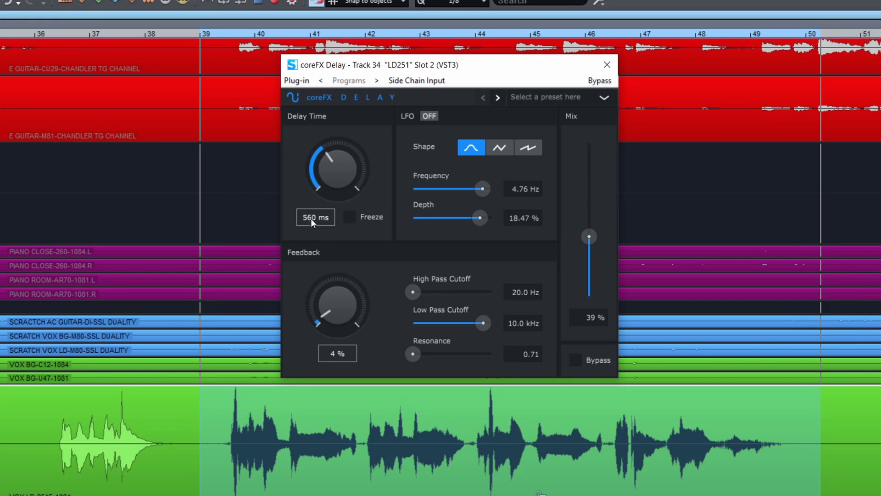
# Select the LD251 vocal object and try the delay mix at 11 %, returning it to 39 %.
pyautogui.click(211, 455)
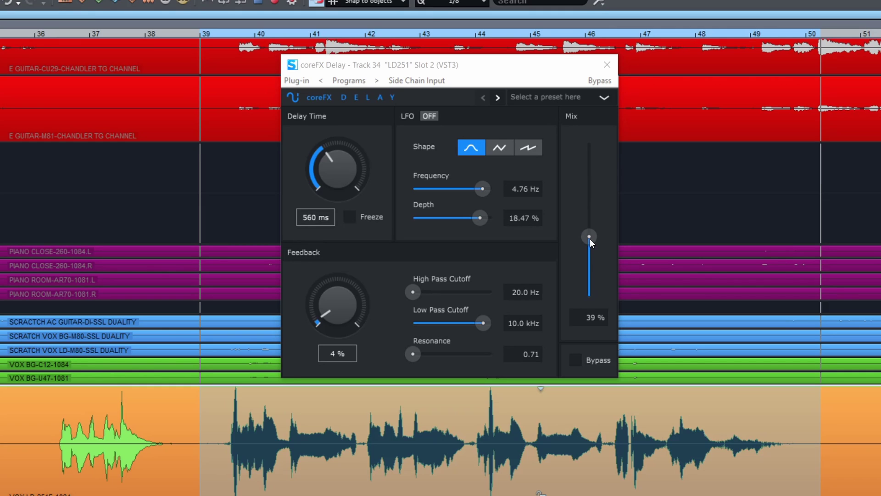
pyautogui.moveTo(590, 238); pyautogui.dragTo(598, 280)
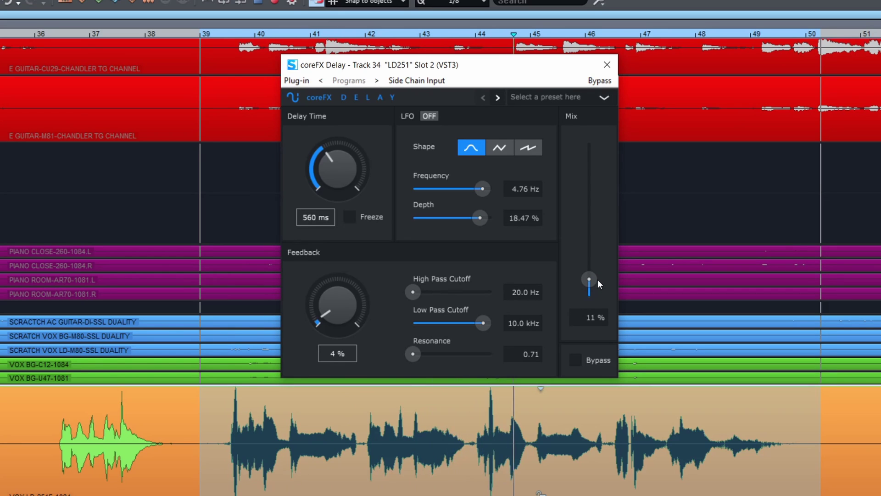
pyautogui.moveTo(598, 279); pyautogui.dragTo(599, 237)
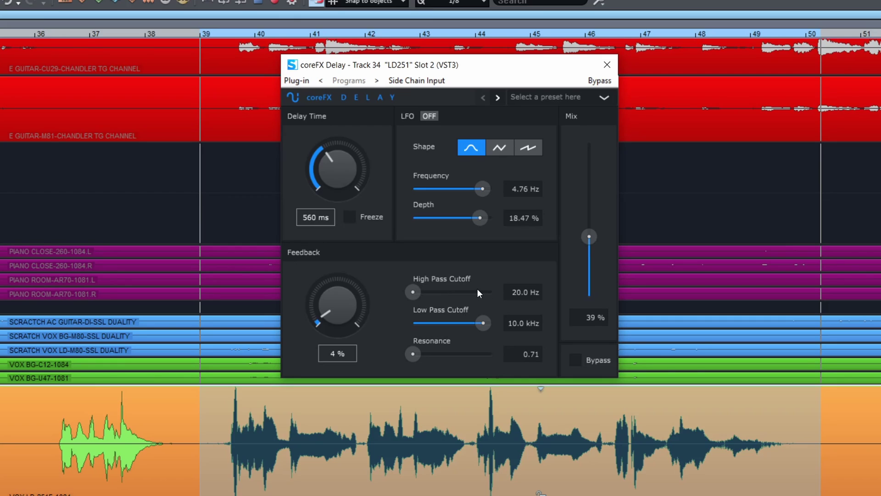
# Play the loop and set the delay's high pass cutoff to 292.6 Hz, low pass cutoff to 1.6 kHz and mix to 100 %.
pyautogui.press('space')
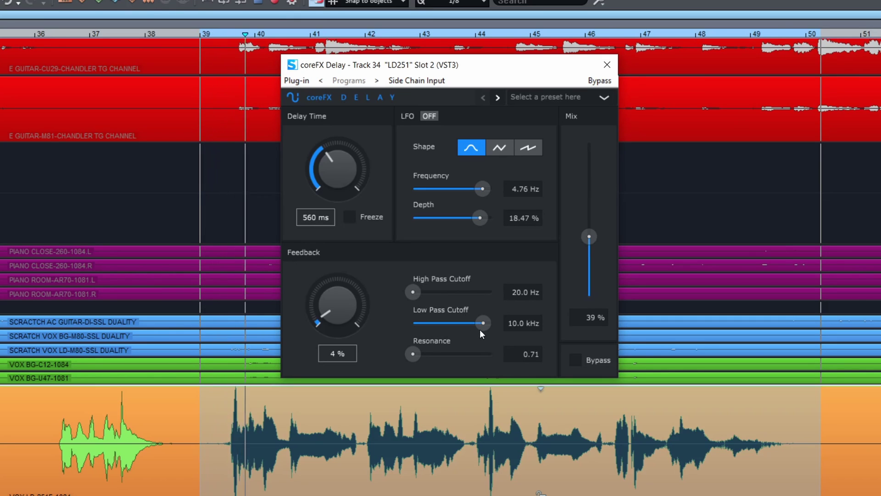
pyautogui.moveTo(485, 324); pyautogui.dragTo(459, 323)
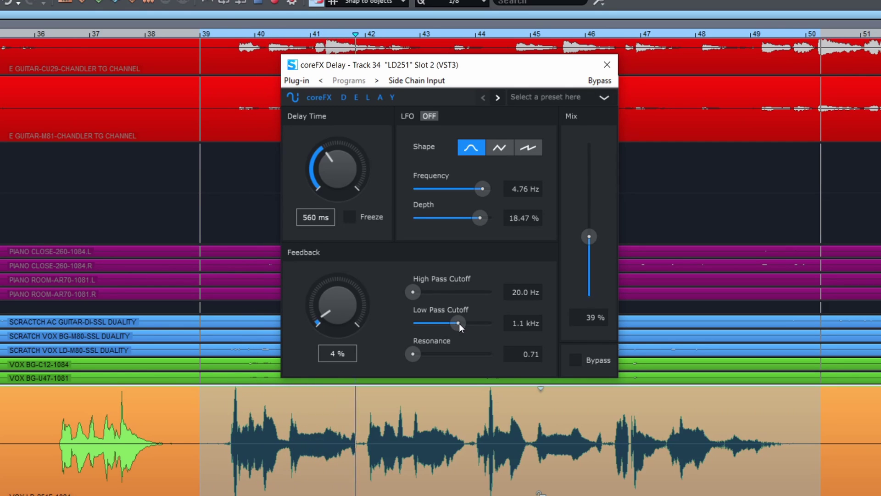
pyautogui.moveTo(590, 237); pyautogui.dragTo(591, 168)
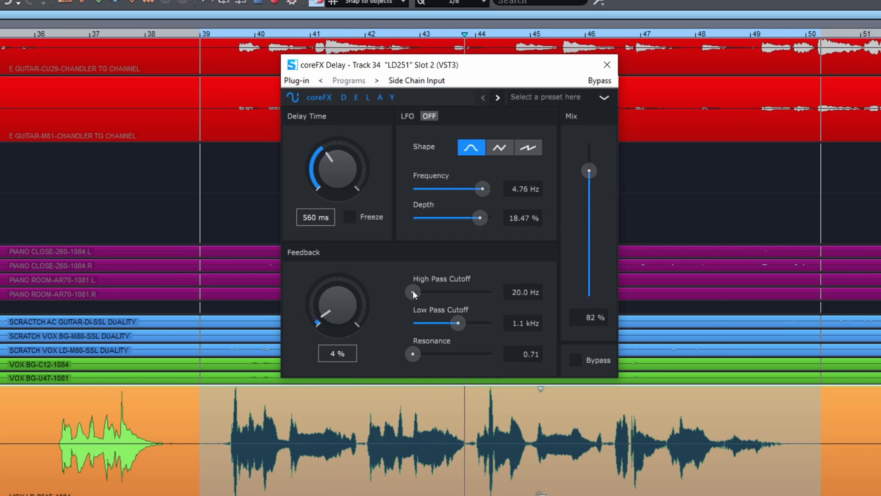
pyautogui.moveTo(459, 326); pyautogui.dragTo(469, 325)
pyautogui.moveTo(423, 295); pyautogui.dragTo(440, 293)
pyautogui.moveTo(461, 320); pyautogui.dragTo(453, 321)
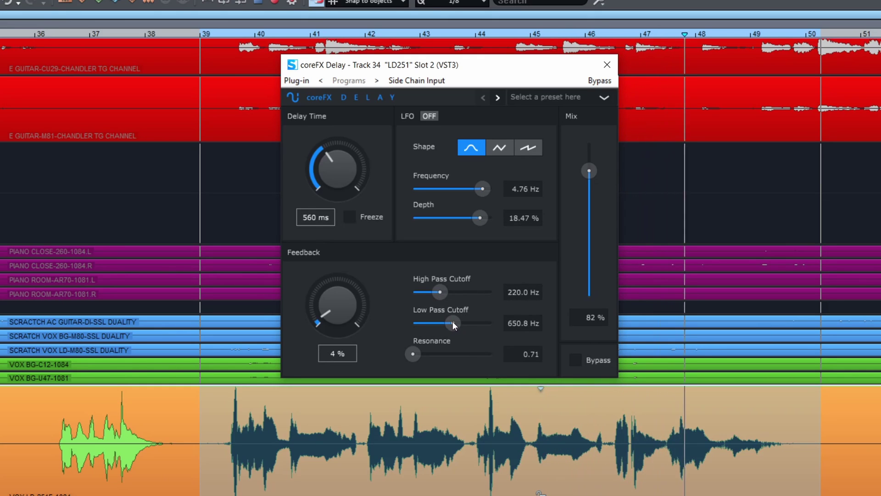
pyautogui.moveTo(591, 167); pyautogui.dragTo(582, 122)
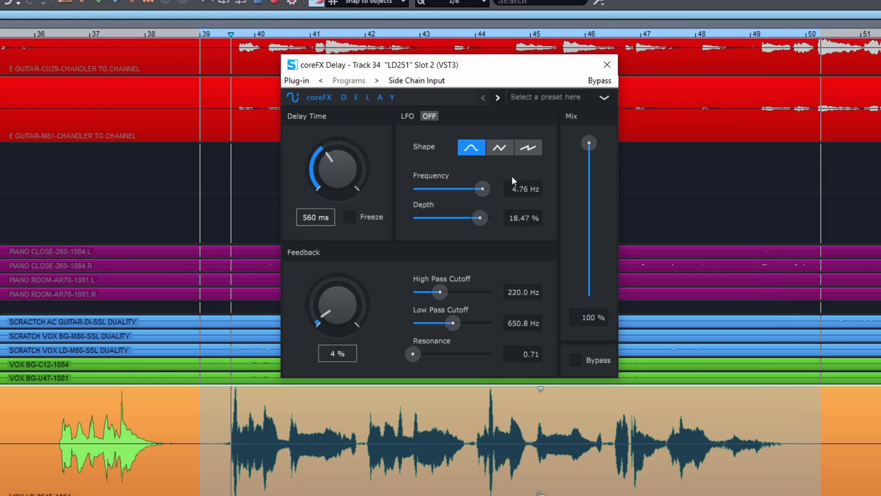
pyautogui.moveTo(441, 292); pyautogui.dragTo(463, 323)
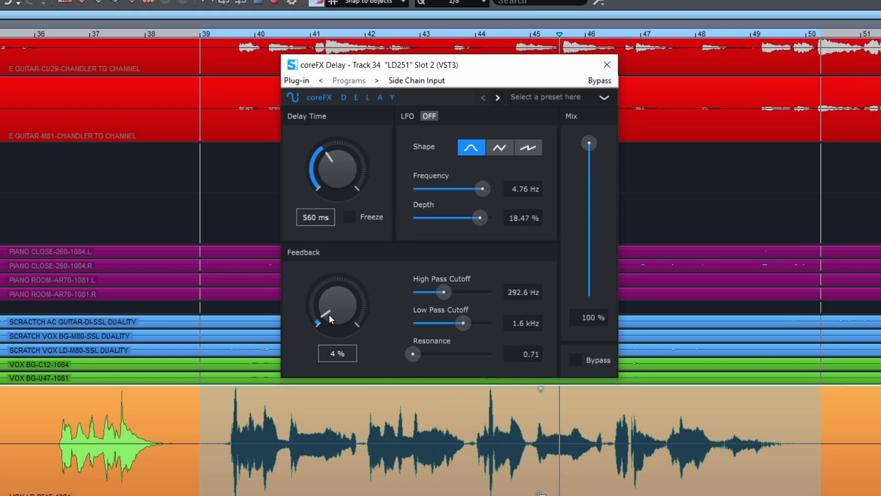
# Try the delay feedback at 77 %, then reduce the mix to 33 % and the feedback to 34 %.
pyautogui.moveTo(328, 315); pyautogui.dragTo(326, 215)
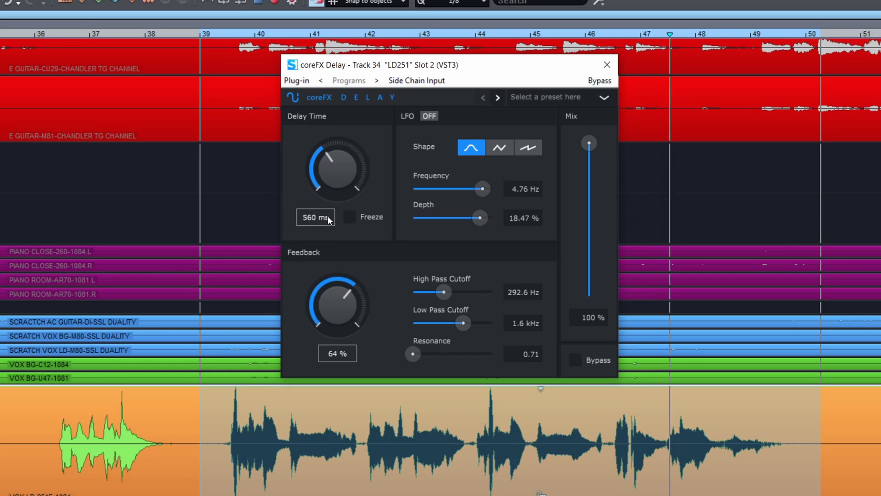
pyautogui.moveTo(333, 285); pyautogui.dragTo(334, 294)
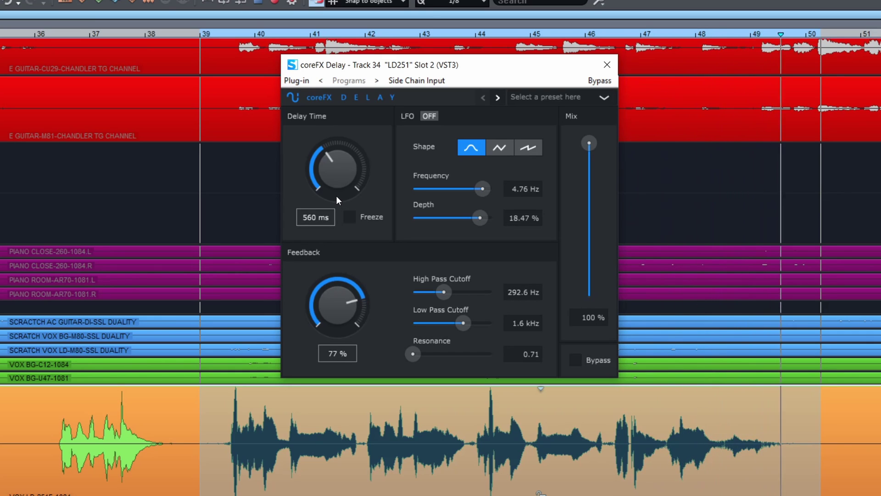
pyautogui.moveTo(588, 143); pyautogui.dragTo(588, 247)
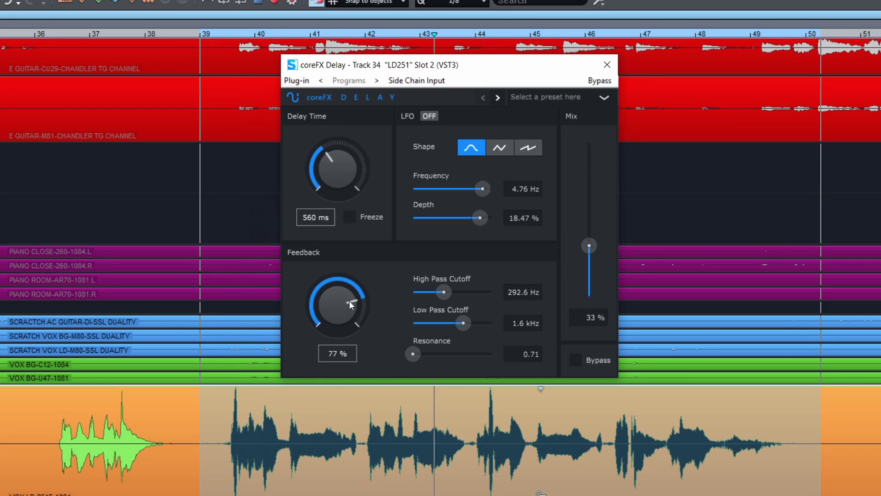
pyautogui.moveTo(357, 299); pyautogui.dragTo(243, 256)
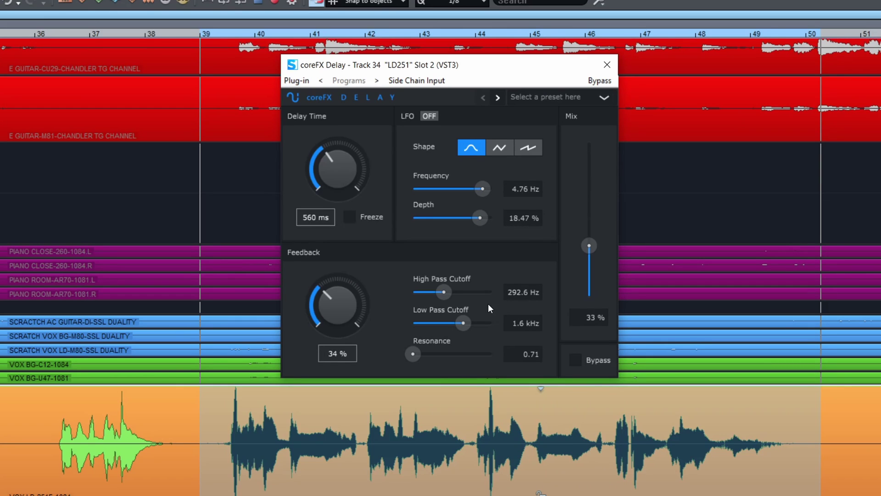
# Turn on the delay's LFO, try different modulation amounts, and set its frequency to 3.58 Hz and depth to 0.00 %.
pyautogui.click(428, 116)
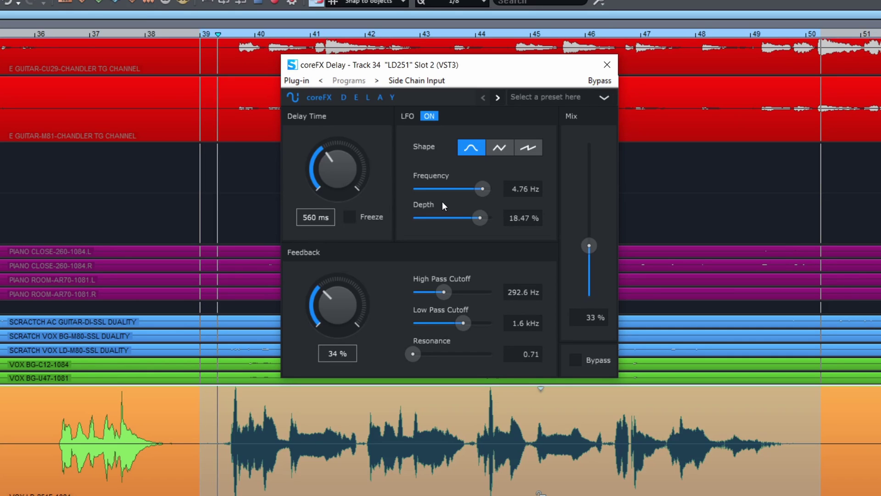
pyautogui.moveTo(480, 219); pyautogui.dragTo(452, 219)
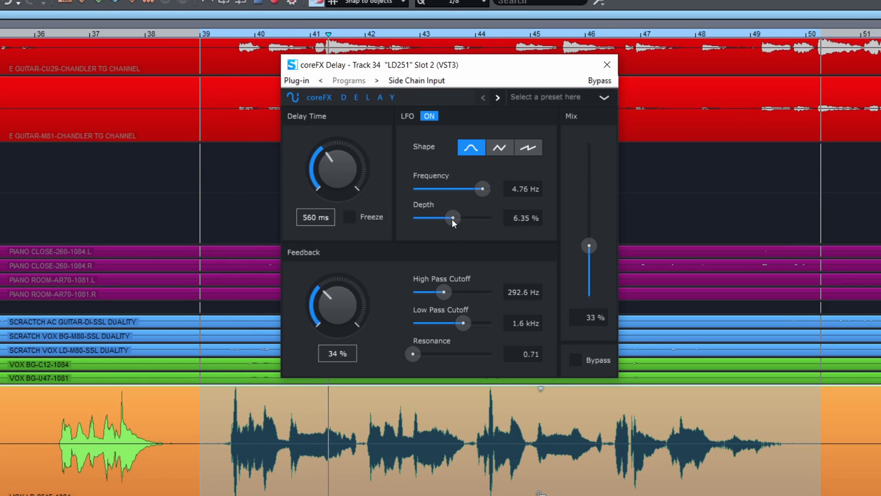
pyautogui.moveTo(484, 186); pyautogui.dragTo(480, 219)
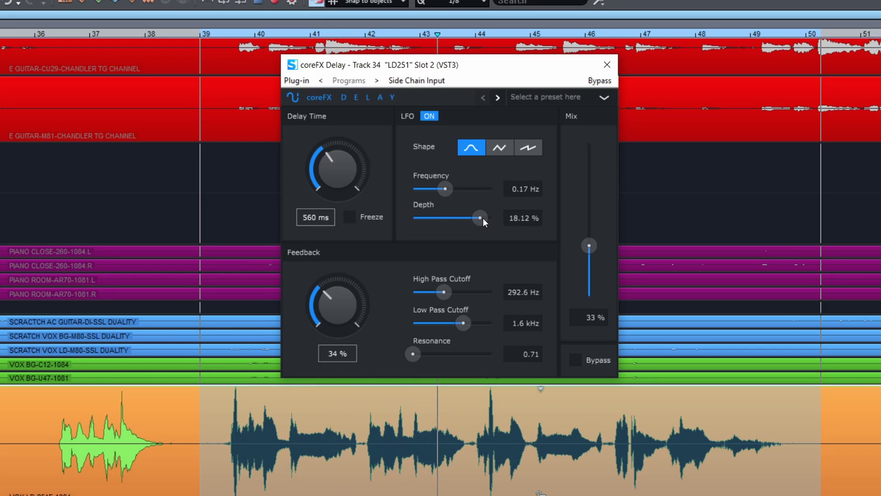
pyautogui.moveTo(443, 189); pyautogui.dragTo(465, 192)
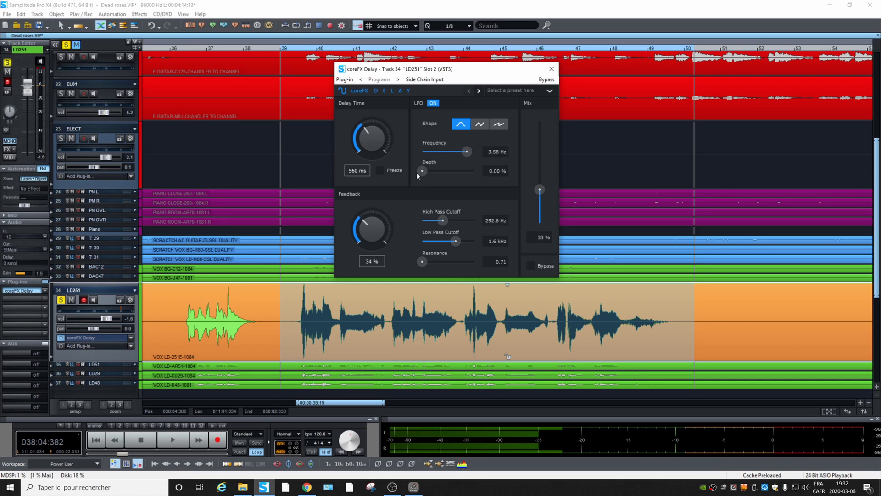
# Set the delay's mix to 100 %, LFO frequency to 7.10 Hz and LFO depth to 0.98 %.
pyautogui.moveTo(418, 176)
pyautogui.mouseDown()
pyautogui.moveTo(469, 177)
pyautogui.moveTo(420, 172)
pyautogui.moveTo(434, 176)
pyautogui.moveTo(469, 154)
pyautogui.moveTo(434, 173)
pyautogui.mouseUp()
pyautogui.moveTo(540, 194); pyautogui.dragTo(540, 120)
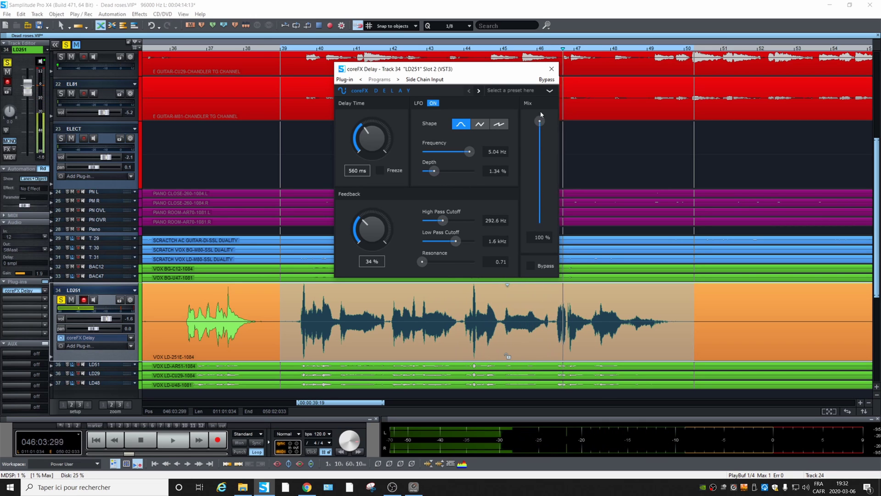
pyautogui.moveTo(434, 171)
pyautogui.mouseDown()
pyautogui.moveTo(473, 155)
pyautogui.moveTo(432, 171)
pyautogui.mouseUp()
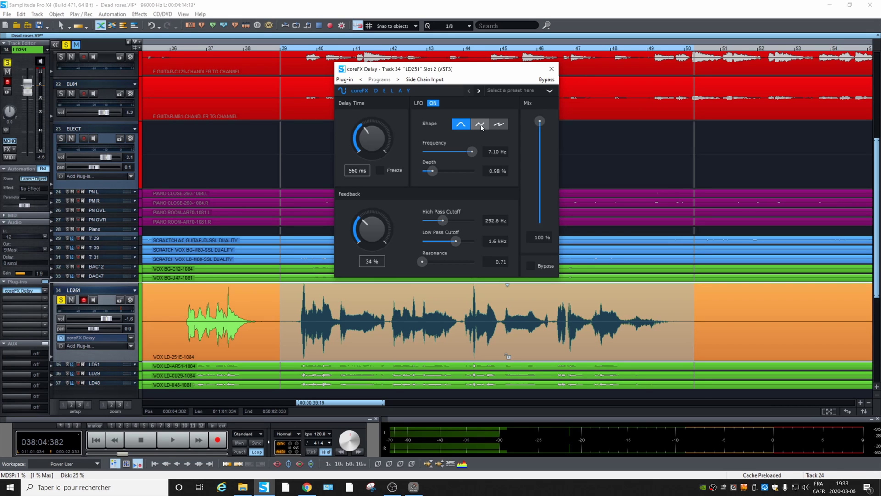
# Play the loop and try the triangle and sawtooth LFO shapes, returning to the sine shape.
pyautogui.press('space')
pyautogui.click(480, 125)
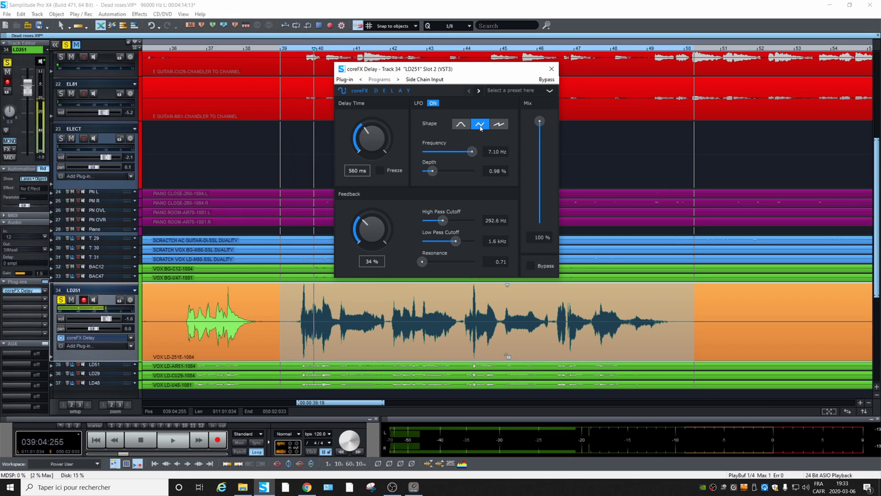
pyautogui.click(499, 125)
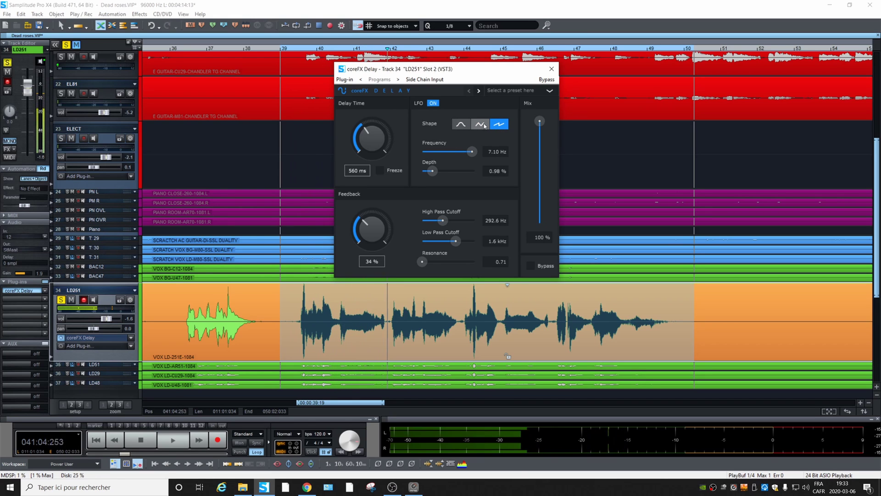
pyautogui.click(480, 127)
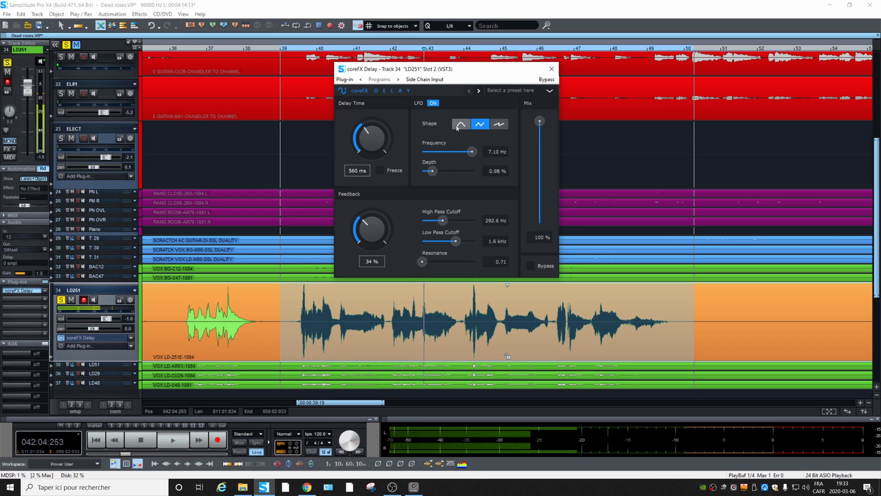
pyautogui.click(464, 127)
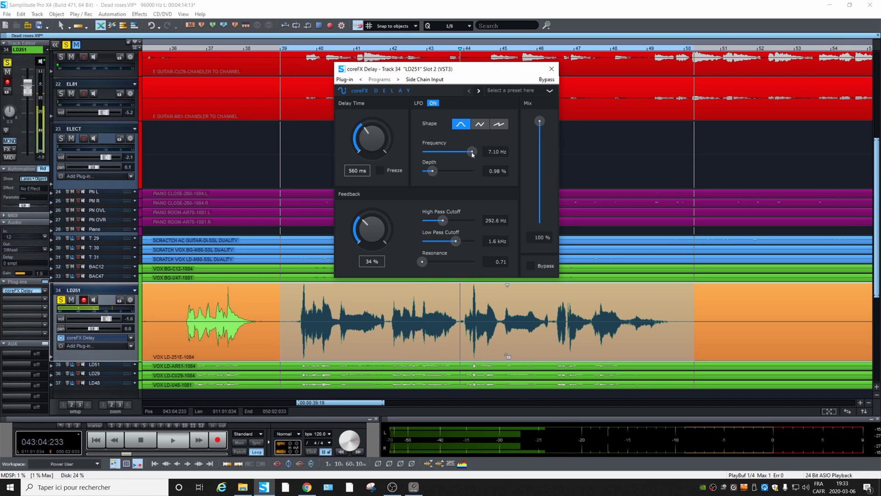
# Set the LFO to 5.65 Hz and 0.33 % depth, the high and low pass cutoffs to 207.8 Hz and 1.5 kHz, and turn the LFO off.
pyautogui.moveTo(473, 154)
pyautogui.mouseDown()
pyautogui.moveTo(430, 173)
pyautogui.moveTo(469, 152)
pyautogui.mouseUp()
pyautogui.moveTo(455, 241)
pyautogui.mouseDown()
pyautogui.moveTo(440, 221)
pyautogui.moveTo(455, 241)
pyautogui.mouseUp()
pyautogui.click(433, 103)
pyautogui.click(433, 103)
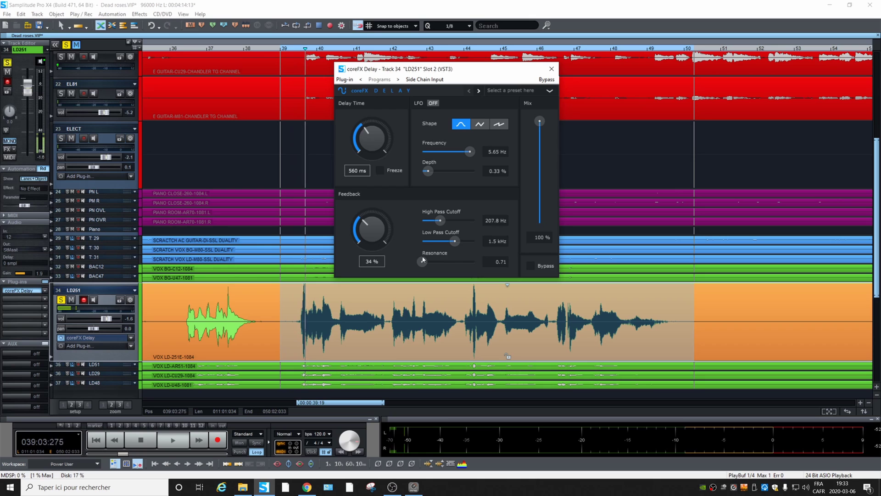
# Raise the resonance to 3.00 and set the high pass cutoff to 74.3 Hz, low pass cutoff to 5.4 kHz and feedback to 38 %.
pyautogui.moveTo(422, 262); pyautogui.dragTo(462, 244)
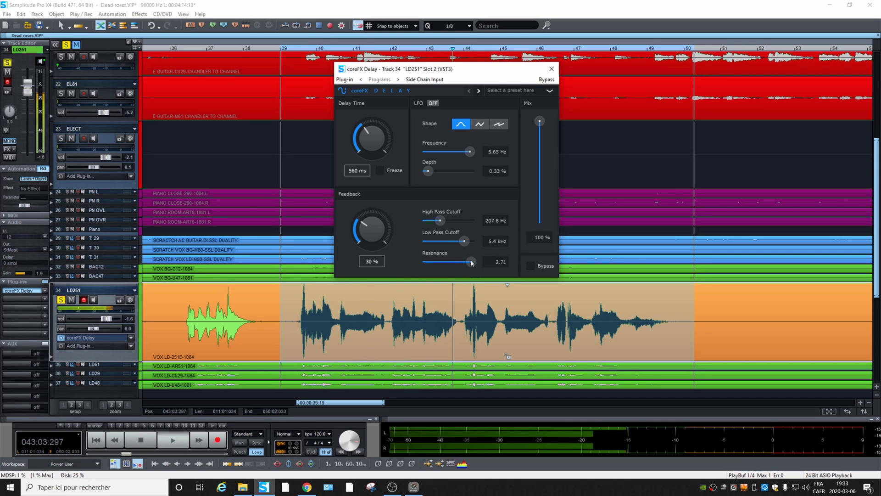
pyautogui.moveTo(463, 264); pyautogui.dragTo(461, 263)
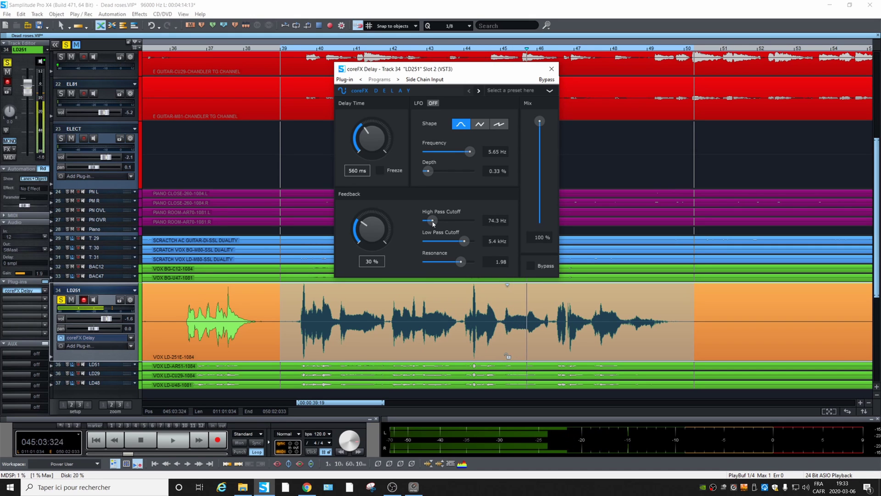
pyautogui.moveTo(460, 262); pyautogui.dragTo(474, 262)
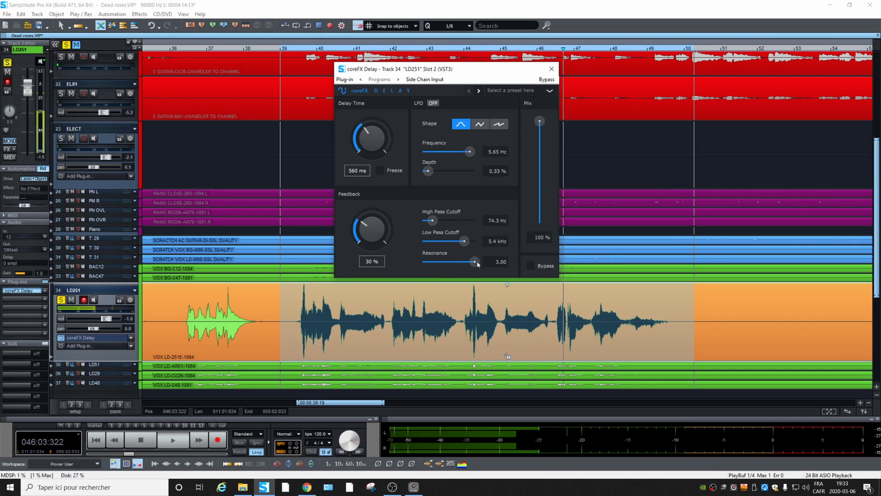
pyautogui.moveTo(376, 235); pyautogui.dragTo(377, 223)
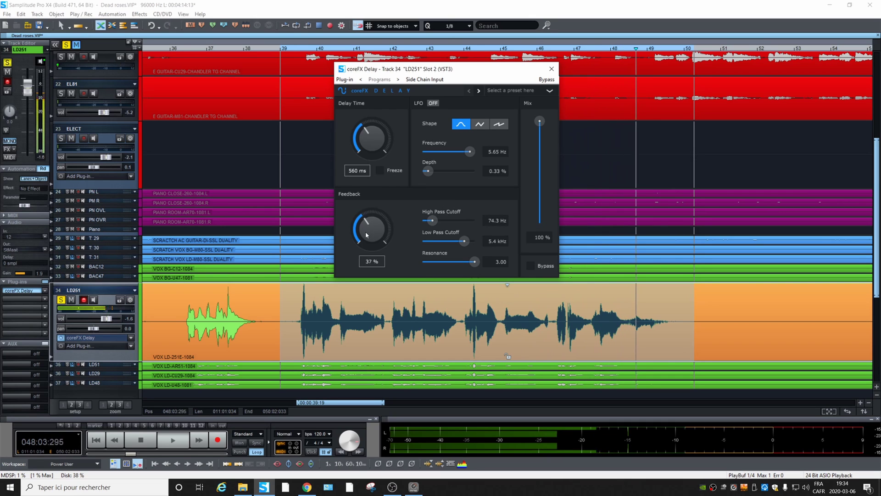
# Set the LFO depth to 3.93 %, the low pass cutoff to 10.1 kHz and the resonance to 0.71.
pyautogui.moveTo(428, 171); pyautogui.dragTo(442, 171)
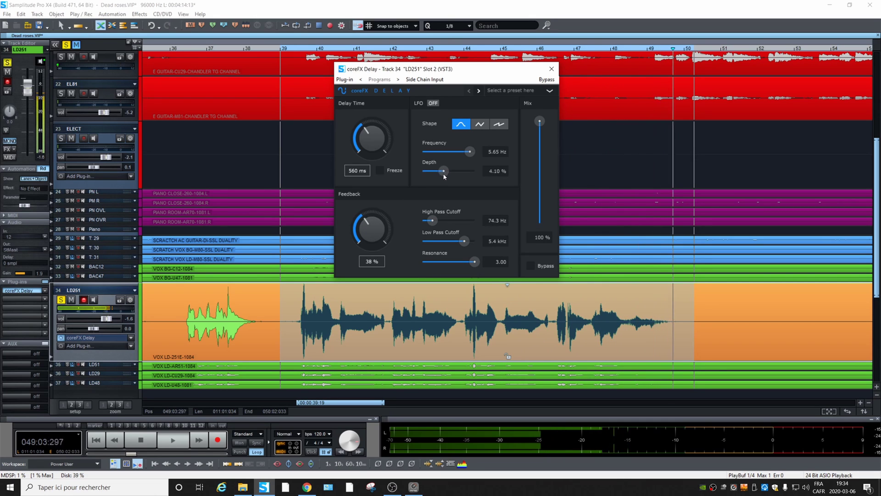
pyautogui.moveTo(474, 261); pyautogui.dragTo(436, 263)
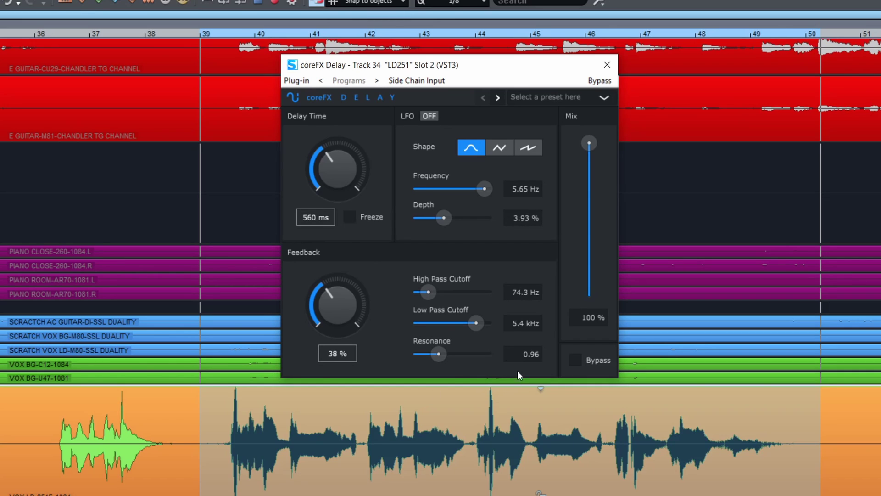
pyautogui.click(487, 324)
pyautogui.moveTo(438, 354); pyautogui.dragTo(413, 353)
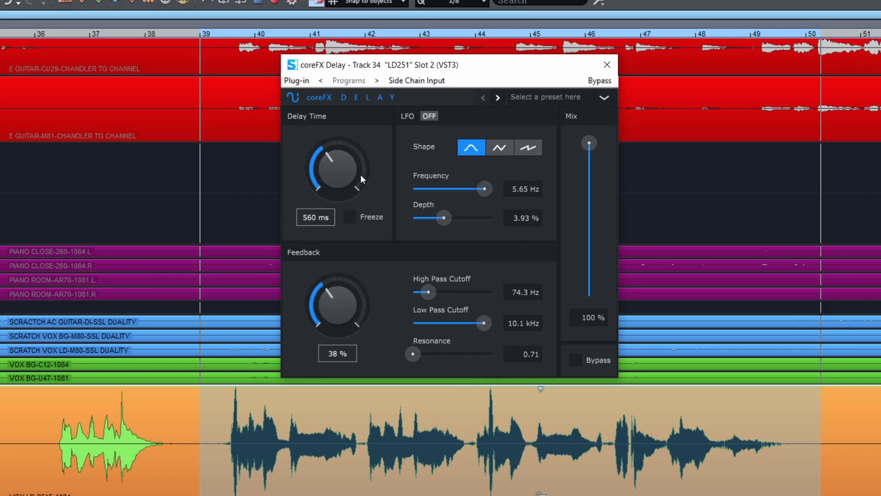
# Try Freeze on and off while varying the delay time, setting it to 1.8 s with Freeze off.
pyautogui.moveTo(338, 178); pyautogui.dragTo(340, 129)
pyautogui.scroll(-2, 340, 134)
pyautogui.click(352, 219)
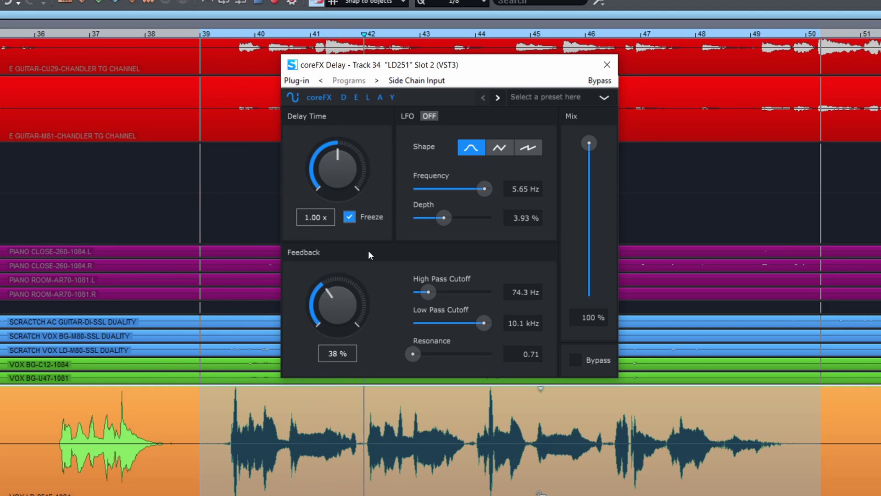
pyautogui.click(349, 218)
pyautogui.moveTo(330, 180); pyautogui.dragTo(335, 147)
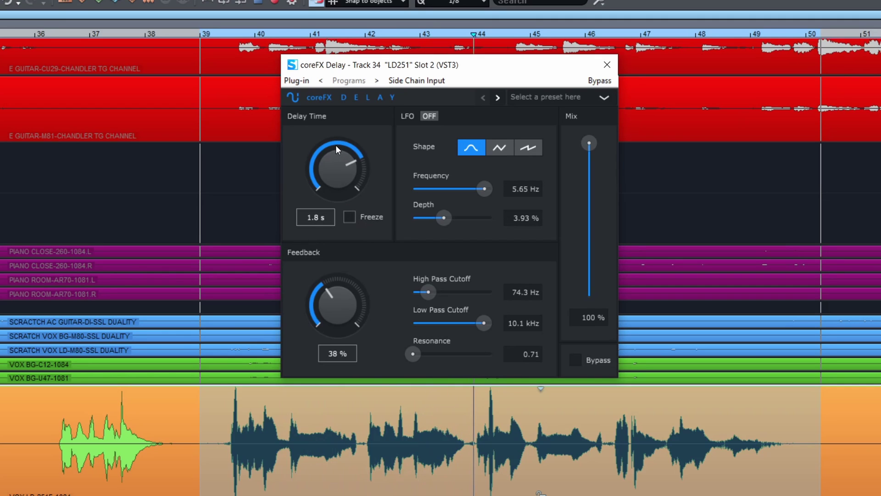
# Toggle the delay's Freeze several times during playback, leaving it on at 1.00 x.
pyautogui.click(349, 218)
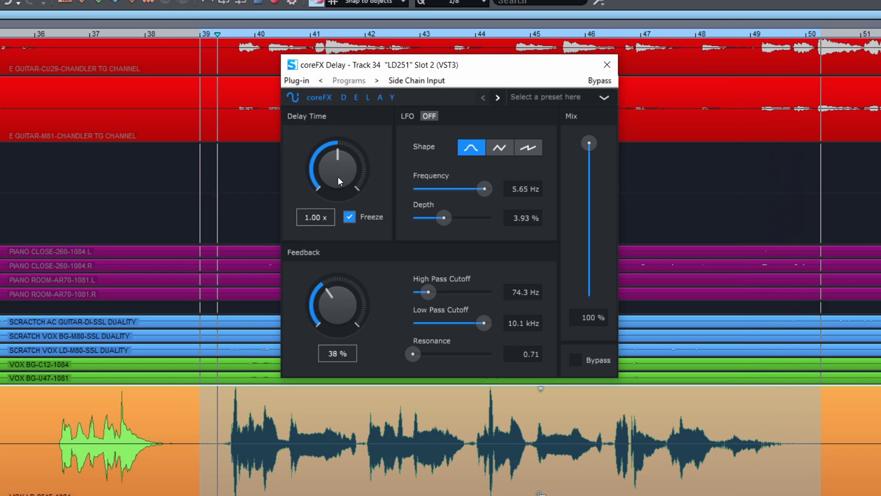
pyautogui.click(354, 219)
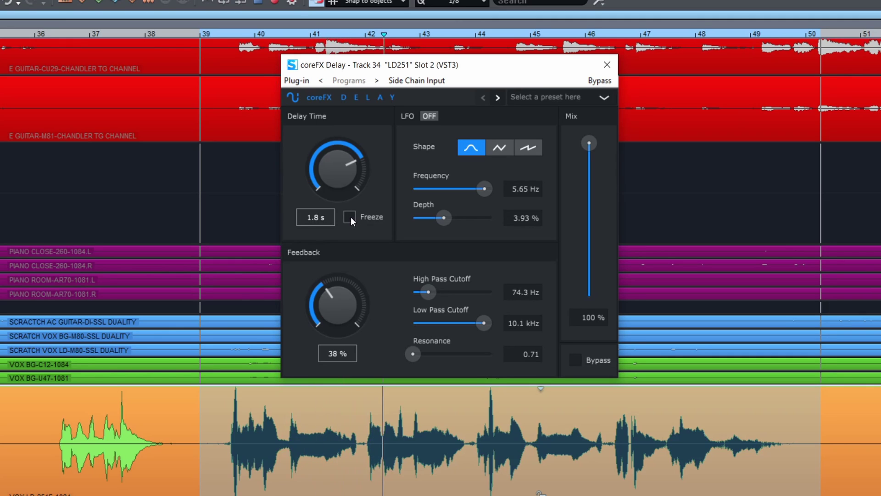
pyautogui.click(351, 217)
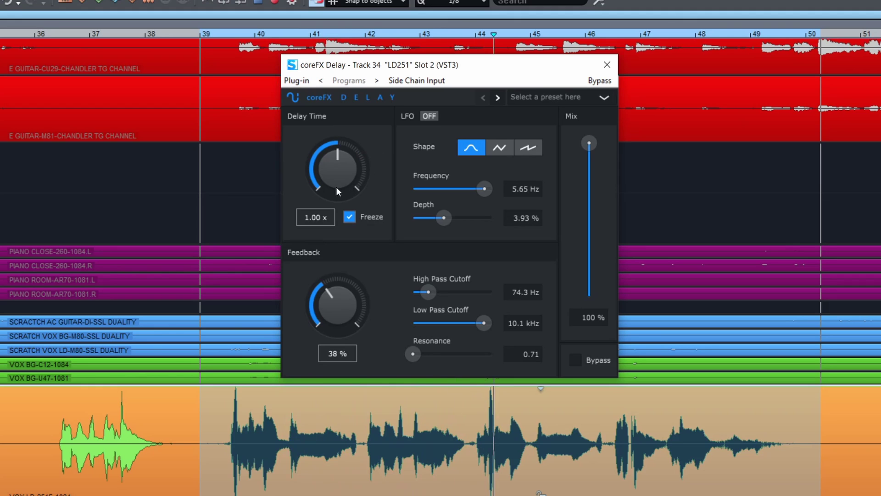
pyautogui.moveTo(337, 186)
pyautogui.mouseDown()
pyautogui.moveTo(343, 139)
pyautogui.moveTo(335, 221)
pyautogui.moveTo(335, 183)
pyautogui.mouseUp()
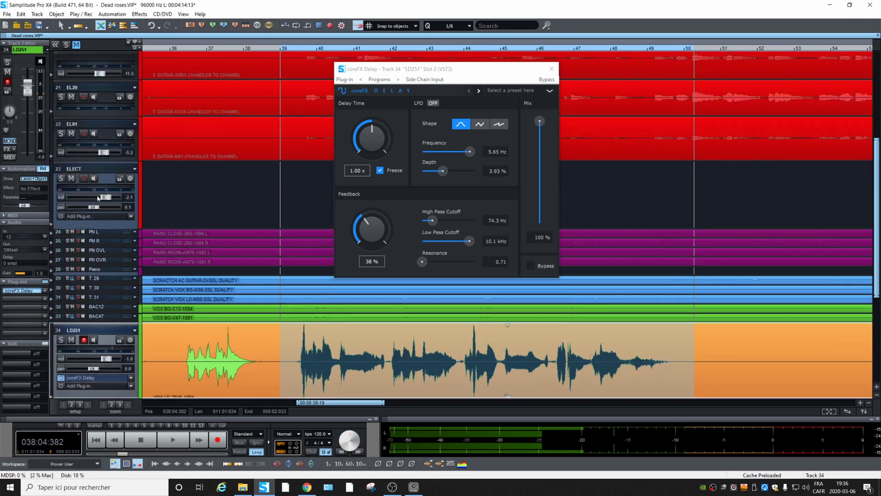
# Solo the Drums track and close the vocal track's delay window.
pyautogui.scroll(4, 62, 301)
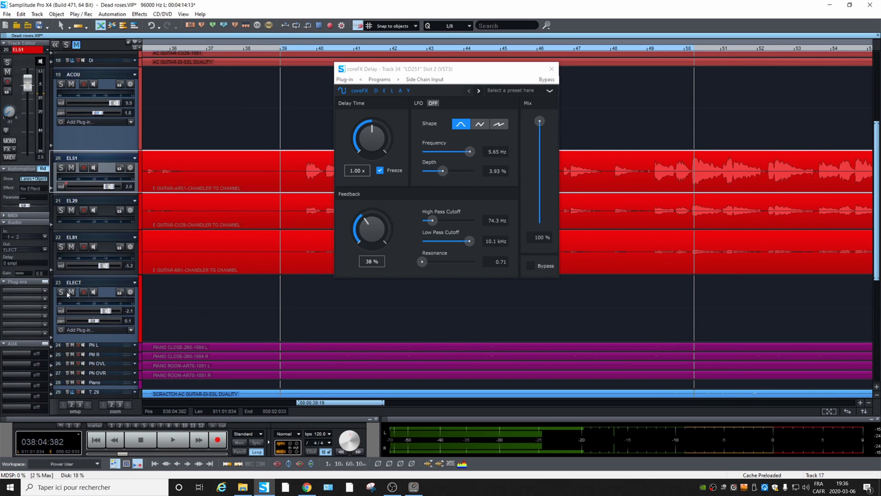
pyautogui.scroll(6, 77, 273)
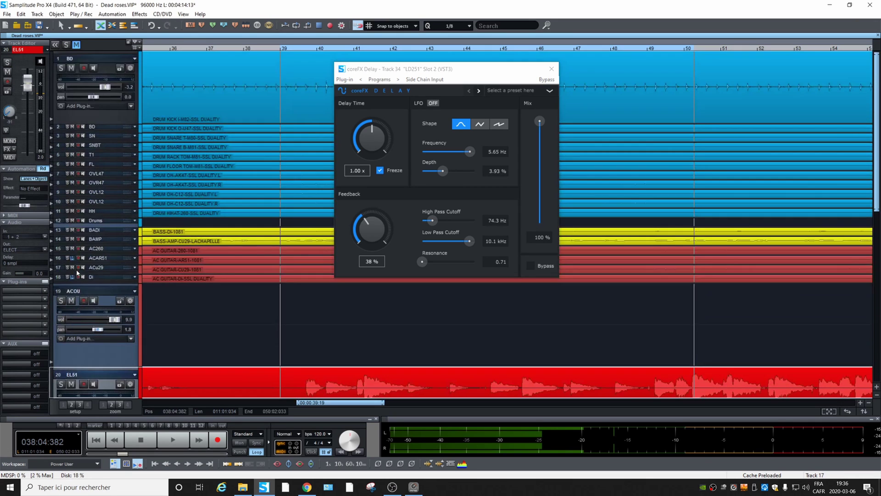
pyautogui.click(67, 221)
pyautogui.click(552, 70)
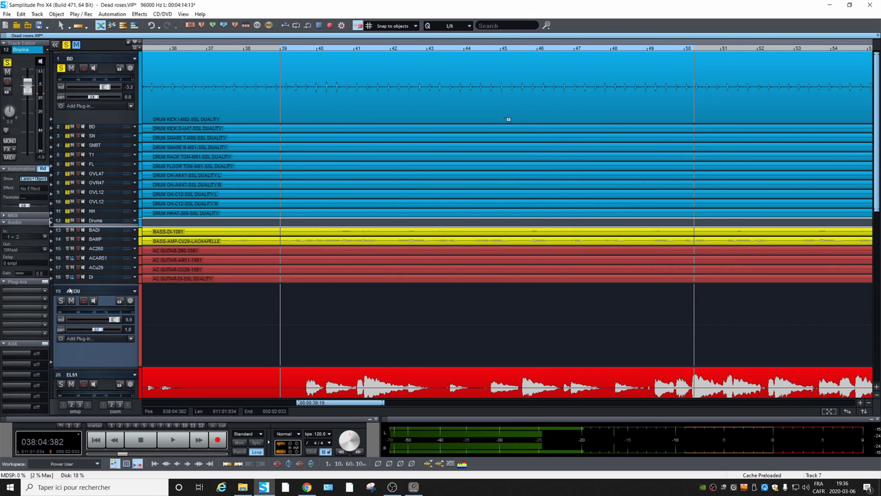
# Enlarge the Drums track and insert the coreFX Delay plug-in from the favorites on it.
pyautogui.moveTo(96, 227); pyautogui.dragTo(96, 286)
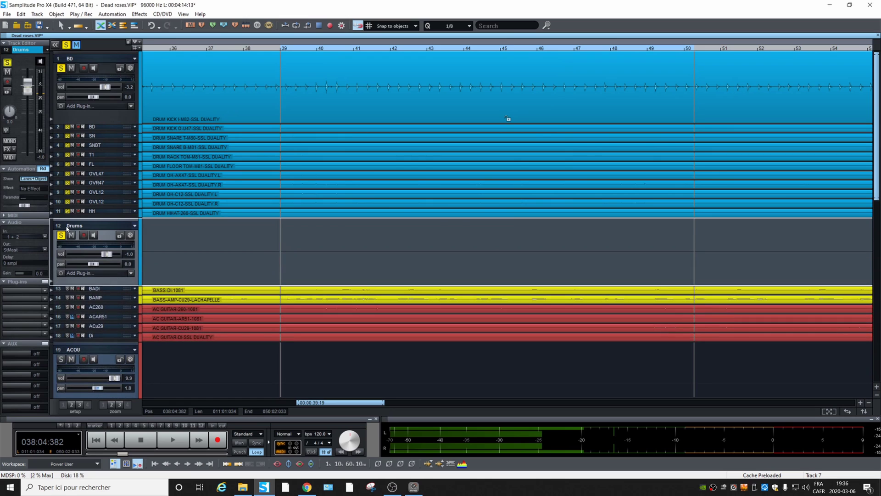
pyautogui.click(45, 293)
pyautogui.moveTo(95, 316)
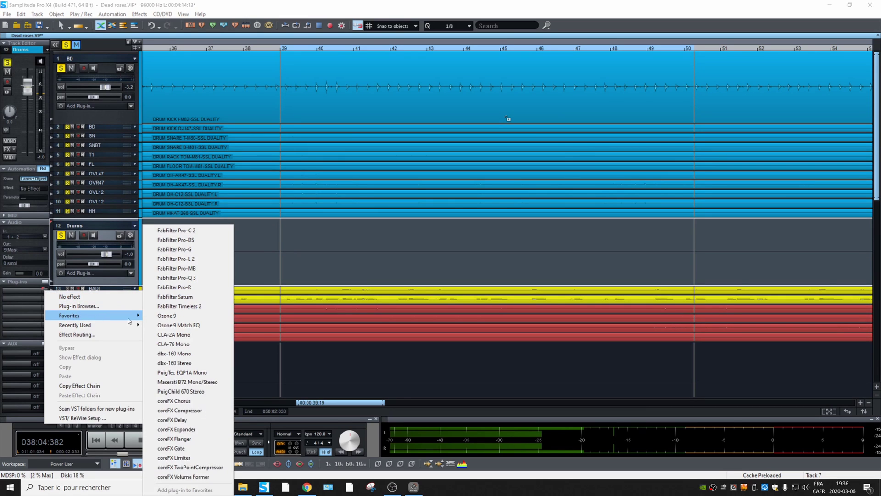
pyautogui.click(177, 419)
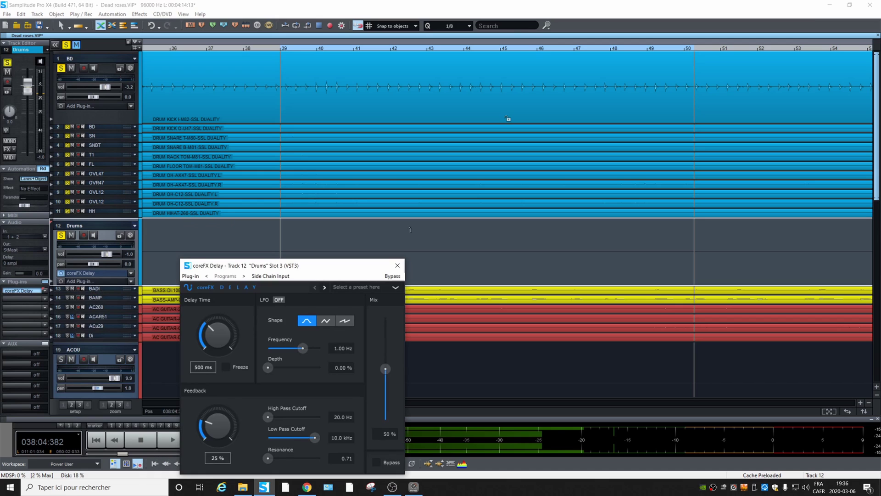
# Move the drum delay window away from the track controls and load the Drum_Clean preset.
pyautogui.moveTo(300, 266); pyautogui.dragTo(632, 105)
pyautogui.click(690, 128)
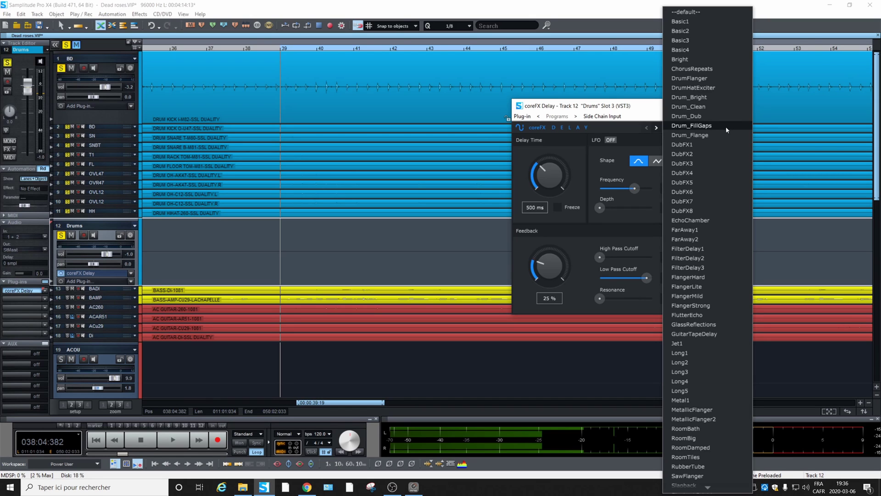
pyautogui.click(721, 107)
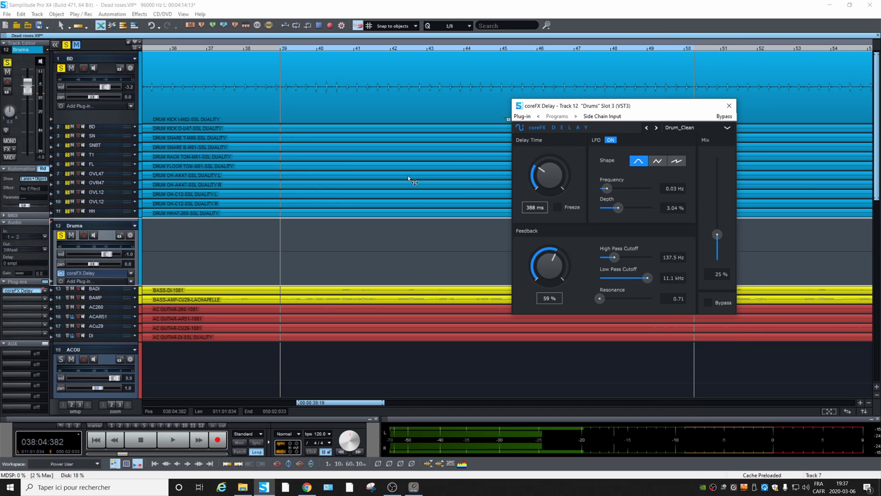
# Play the drum loop and set the delay time to 549 ms.
pyautogui.press('space')
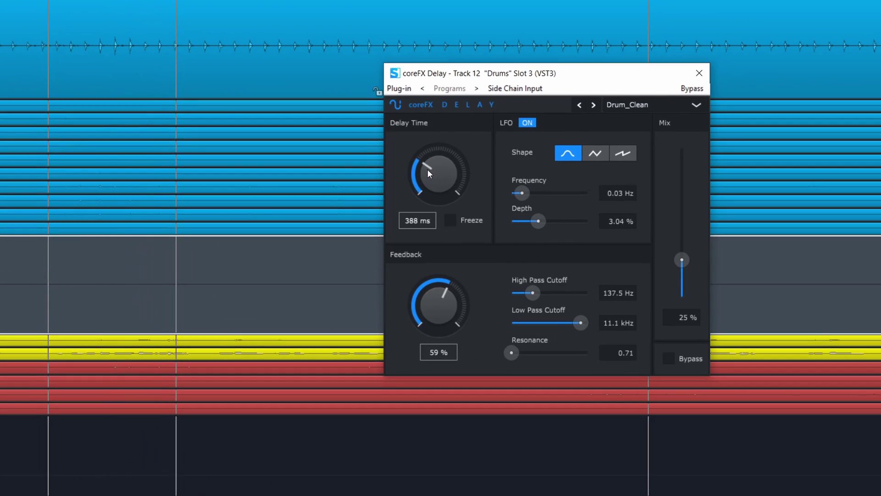
pyautogui.moveTo(541, 173); pyautogui.dragTo(542, 175)
pyautogui.moveTo(414, 172); pyautogui.dragTo(414, 157)
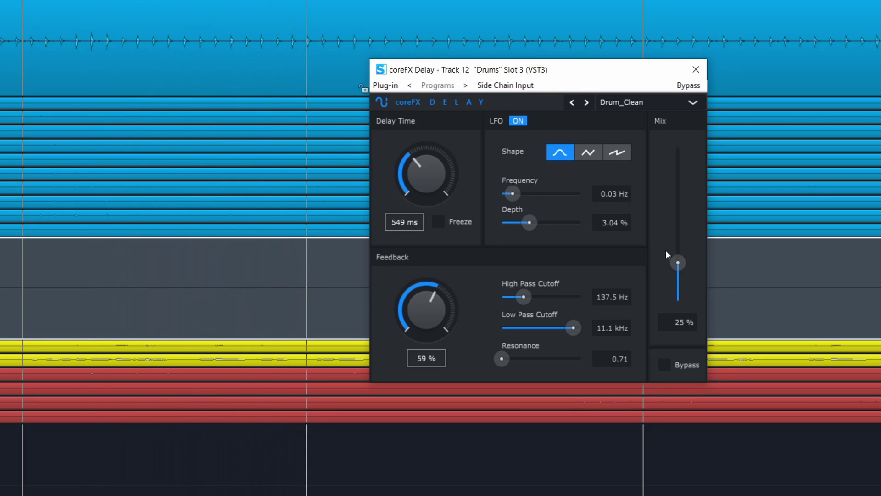
# Try the drum delay's mix at 49 % and 0 %, settling on 41 %.
pyautogui.moveTo(678, 263); pyautogui.dragTo(679, 226)
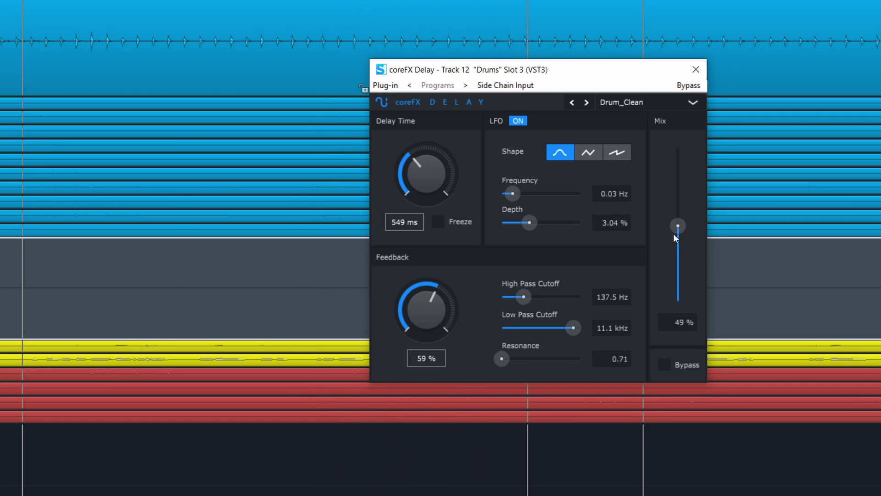
pyautogui.click(674, 234)
pyautogui.moveTo(681, 233); pyautogui.dragTo(675, 312)
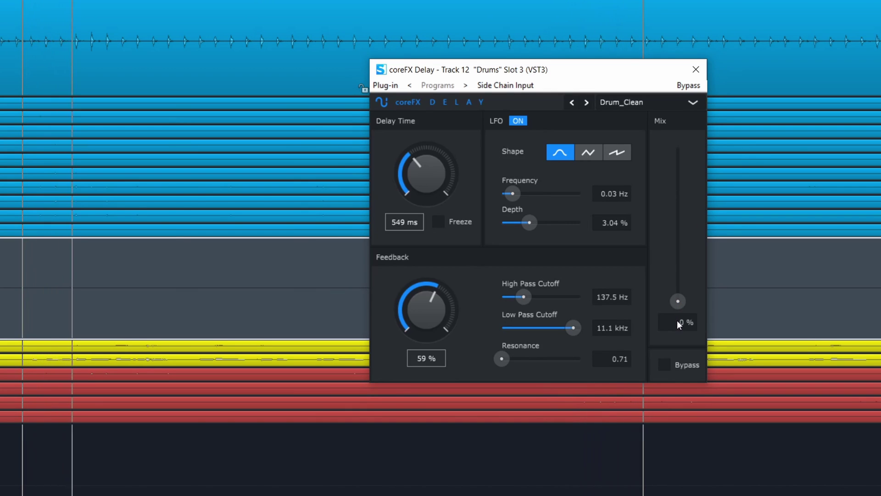
pyautogui.moveTo(679, 302); pyautogui.dragTo(691, 238)
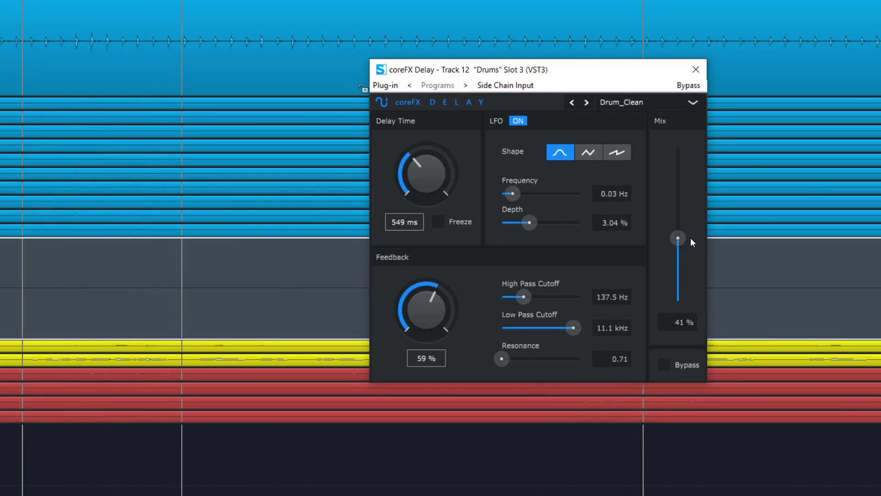
# Set the drum delay's low pass cutoff to 7.6 kHz and feedback to 32 %, and turn on Freeze.
pyautogui.moveTo(574, 327); pyautogui.dragTo(568, 324)
pyautogui.moveTo(462, 305); pyautogui.dragTo(377, 275)
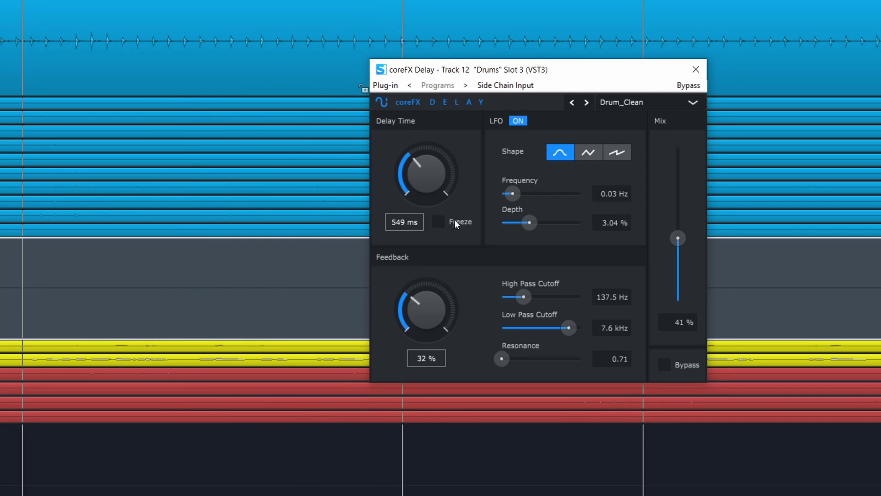
pyautogui.click(442, 223)
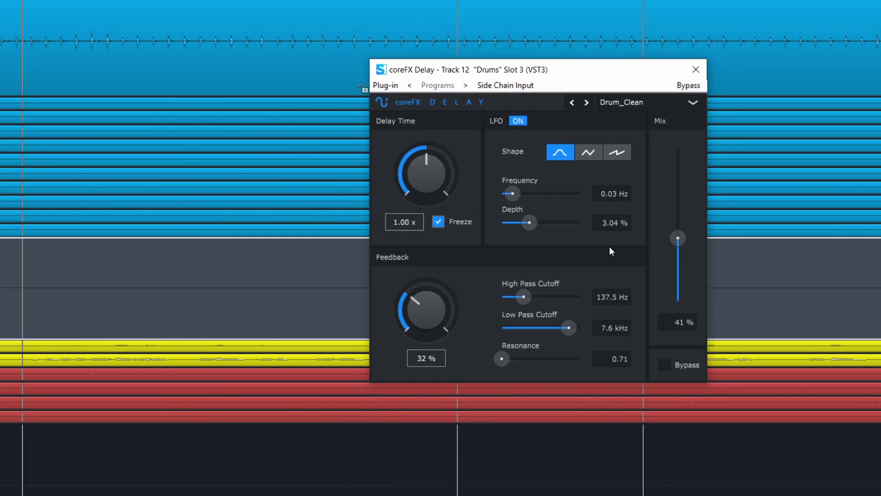
# With Freeze on, lower the drum delay's time multiplier to 0.28 x and raise the mix to 59 %.
pyautogui.moveTo(427, 157); pyautogui.dragTo(429, 137)
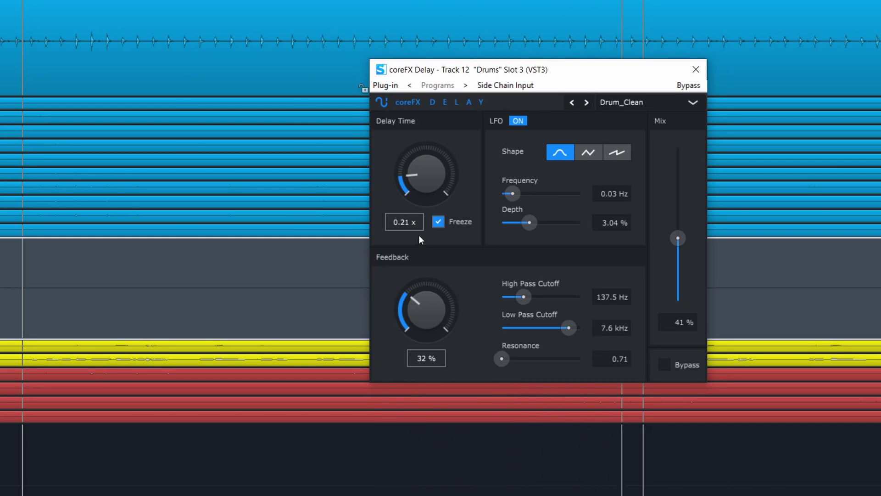
pyautogui.moveTo(681, 241); pyautogui.dragTo(684, 211)
pyautogui.moveTo(408, 172); pyautogui.dragTo(411, 173)
# Switch Freeze off and back on to compare, and set the drum delay's time multiplier to 0.30 x.
pyautogui.click(437, 222)
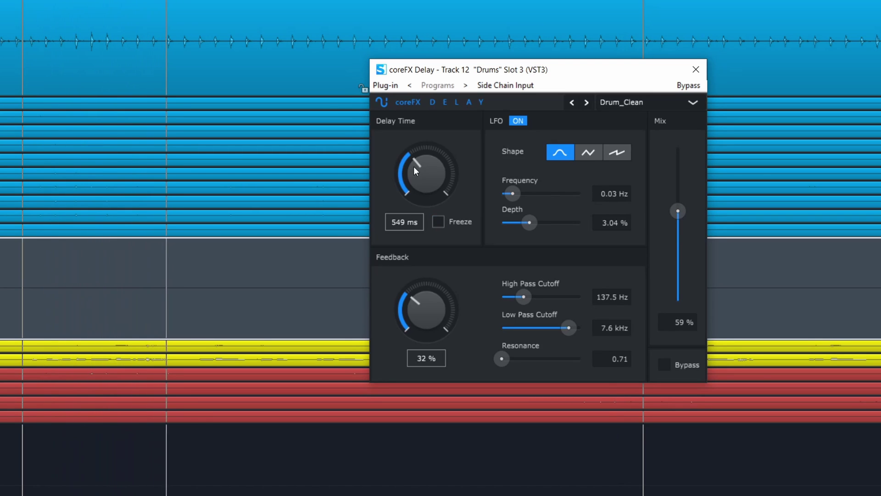
pyautogui.click(438, 222)
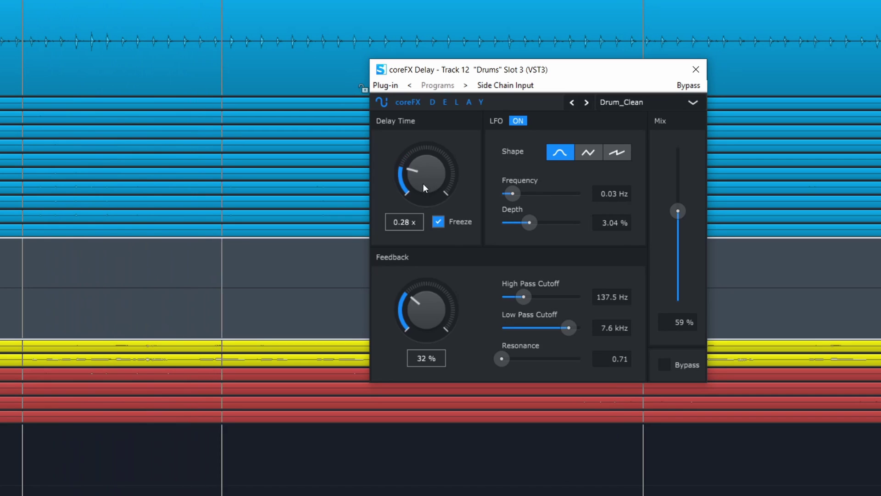
pyautogui.moveTo(414, 175); pyautogui.dragTo(415, 169)
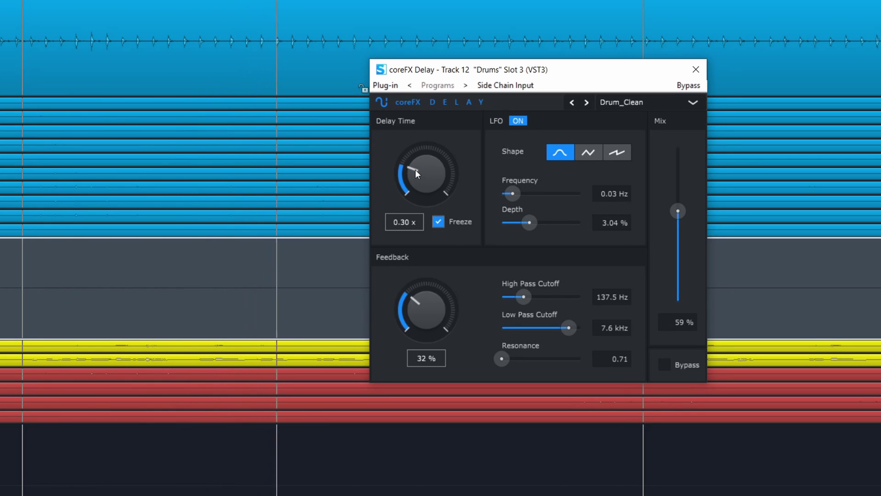
# Raise the drum delay's mix to 97 % and return the frozen time multiplier to 1.00 x.
pyautogui.moveTo(678, 211); pyautogui.dragTo(690, 152)
pyautogui.moveTo(429, 173); pyautogui.dragTo(405, 153)
pyautogui.moveTo(417, 183); pyautogui.dragTo(437, 177)
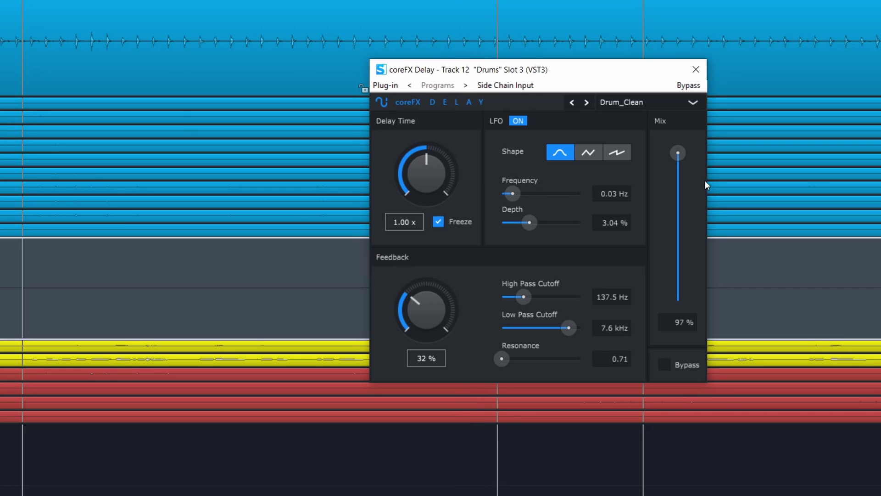
# Lower the drum delay's mix to 16 % and turn off Freeze.
pyautogui.moveTo(678, 153); pyautogui.dragTo(660, 269)
pyautogui.click(447, 224)
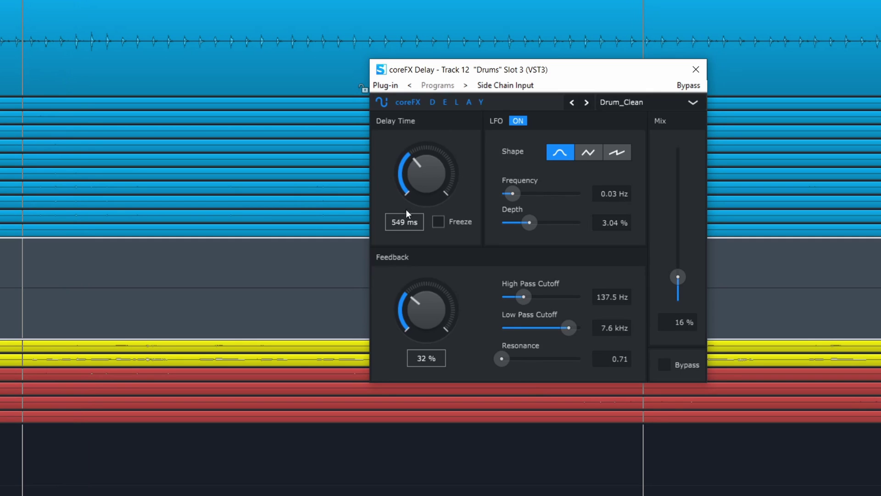
# Set the drum delay's time to 304 ms, mix to 46 % and feedback to 22 %.
pyautogui.moveTo(417, 160); pyautogui.dragTo(412, 180)
pyautogui.moveTo(411, 169); pyautogui.dragTo(410, 166)
pyautogui.moveTo(678, 276); pyautogui.dragTo(678, 231)
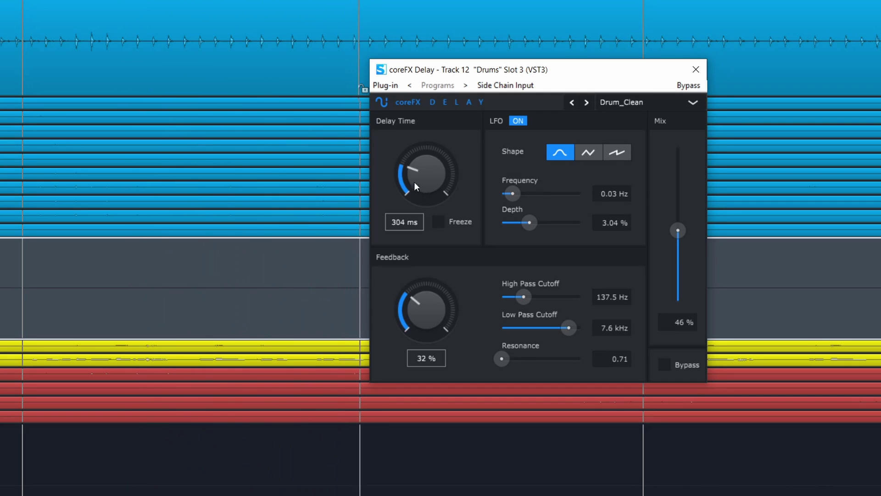
pyautogui.moveTo(409, 170); pyautogui.dragTo(445, 177)
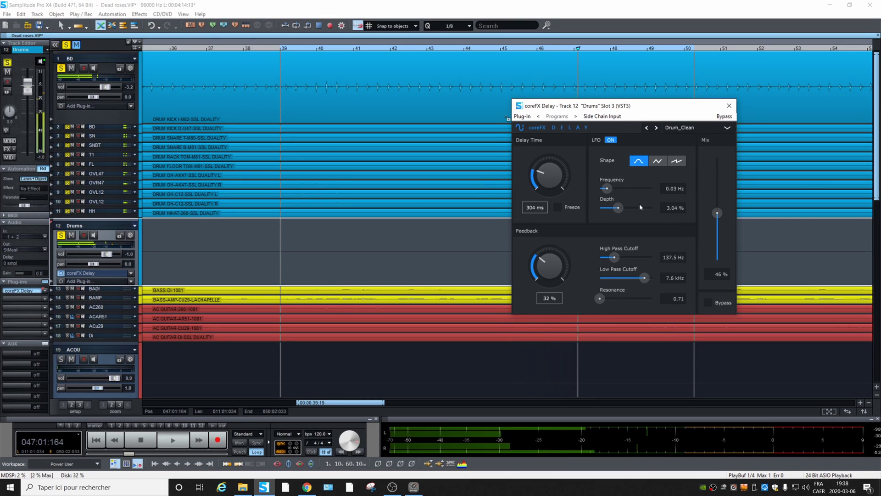
pyautogui.moveTo(547, 266)
pyautogui.mouseDown()
pyautogui.moveTo(545, 219)
pyautogui.moveTo(539, 266)
pyautogui.mouseUp()
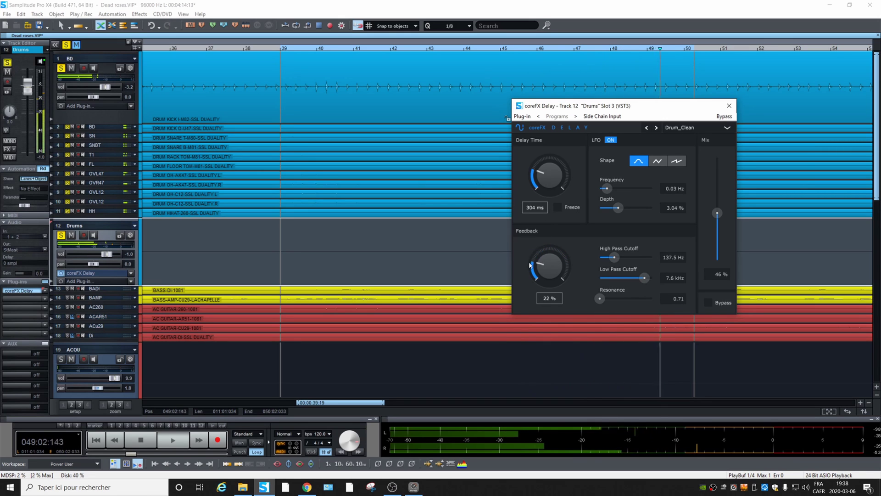
# Close and reopen the Drums track's delay window, and load the Drum_Flange preset.
pyautogui.click(729, 106)
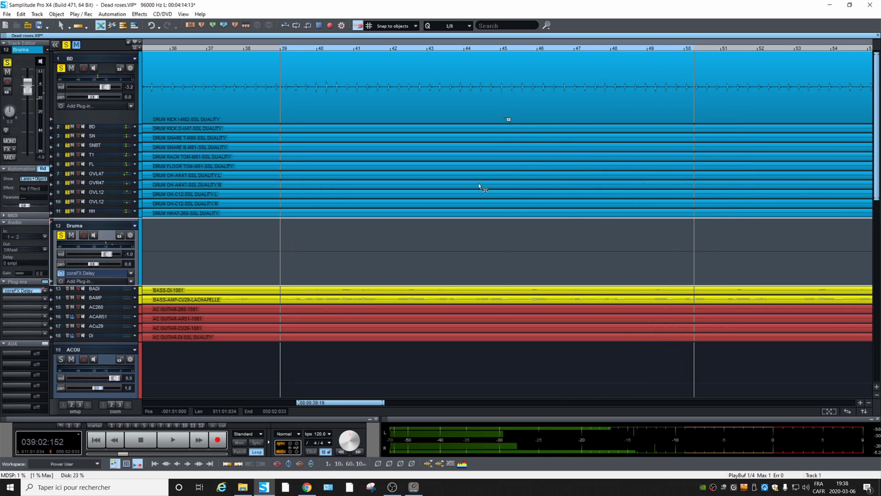
pyautogui.scroll(-3, 391, 213)
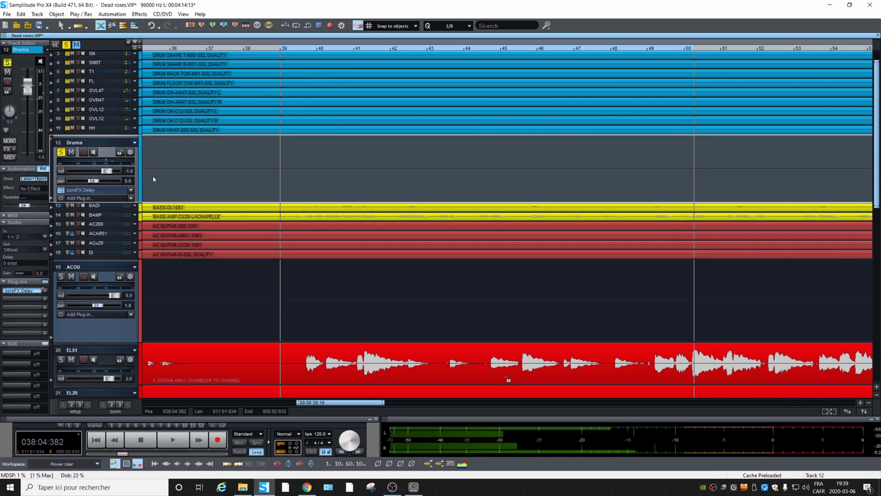
pyautogui.click(19, 291)
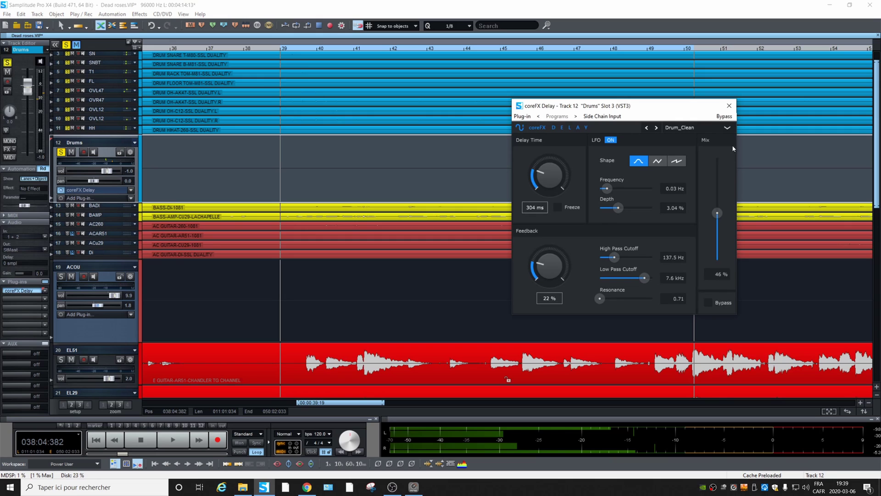
pyautogui.click(699, 129)
pyautogui.click(697, 156)
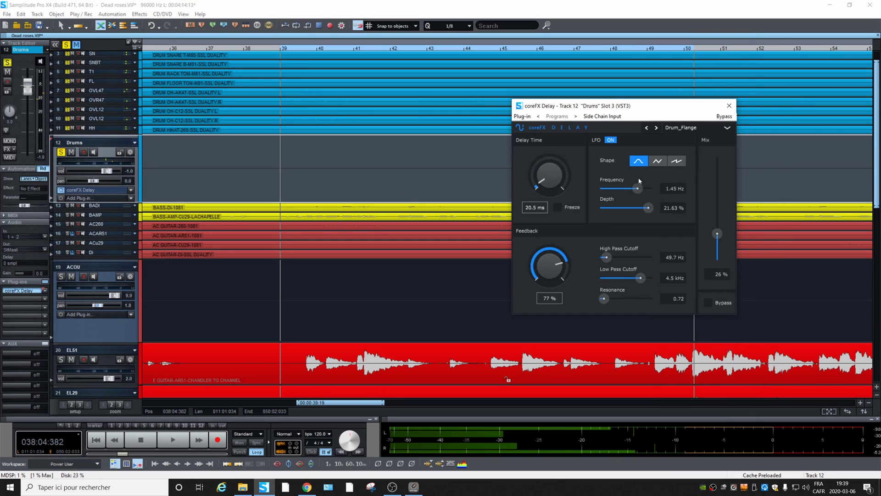
# Play the drum loop, set resonance to 0.95, and give the LFO a depth of 18.47 % and the triangle shape.
pyautogui.press('space')
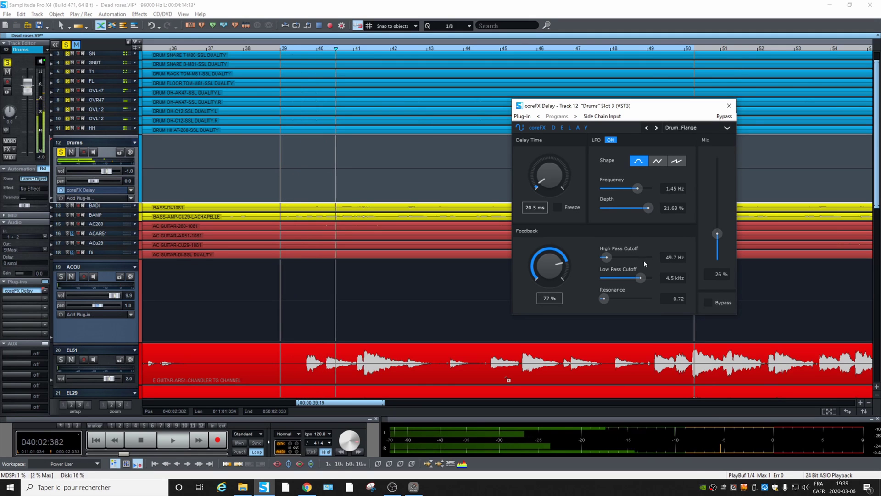
pyautogui.moveTo(604, 298); pyautogui.dragTo(617, 301)
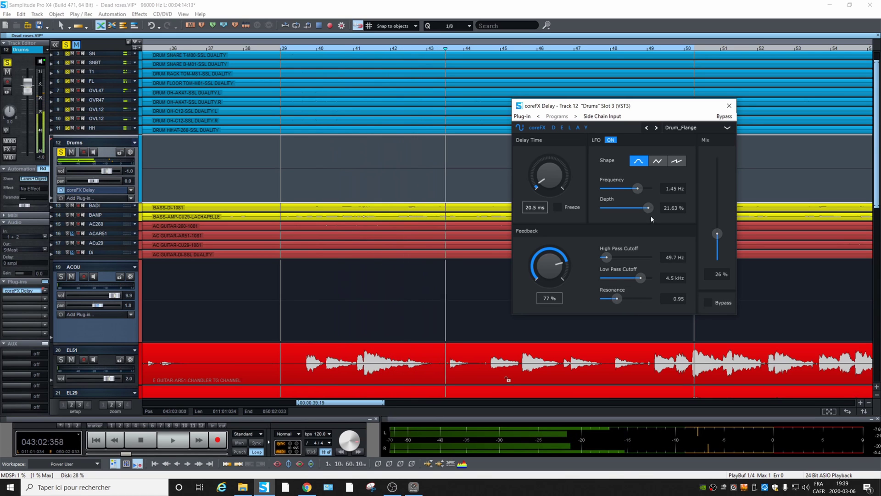
pyautogui.moveTo(651, 213); pyautogui.dragTo(645, 212)
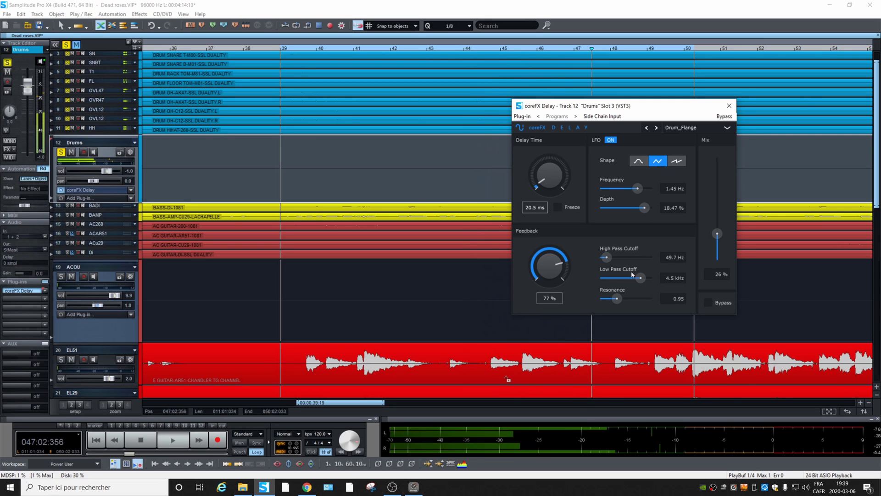
# Set the drum delay's resonance to 1.01 and high pass cutoff to 104.7 Hz, and stop playback.
pyautogui.moveTo(617, 301); pyautogui.dragTo(621, 300)
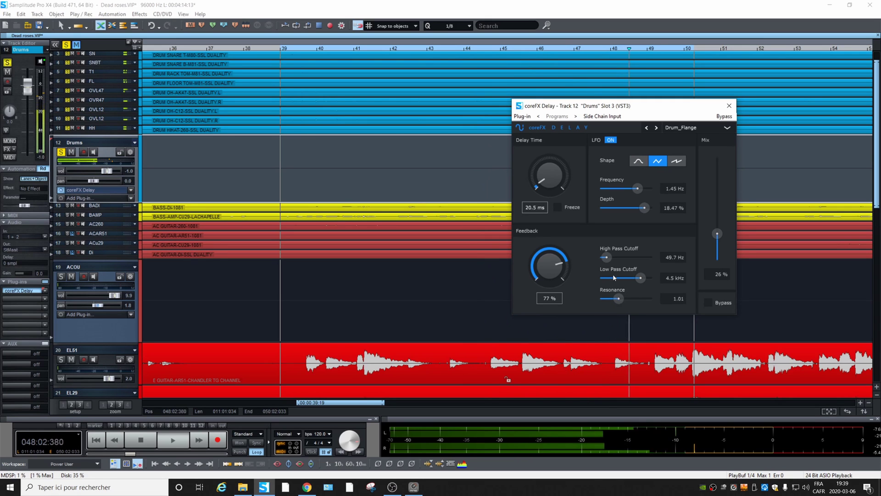
pyautogui.moveTo(613, 258); pyautogui.dragTo(612, 258)
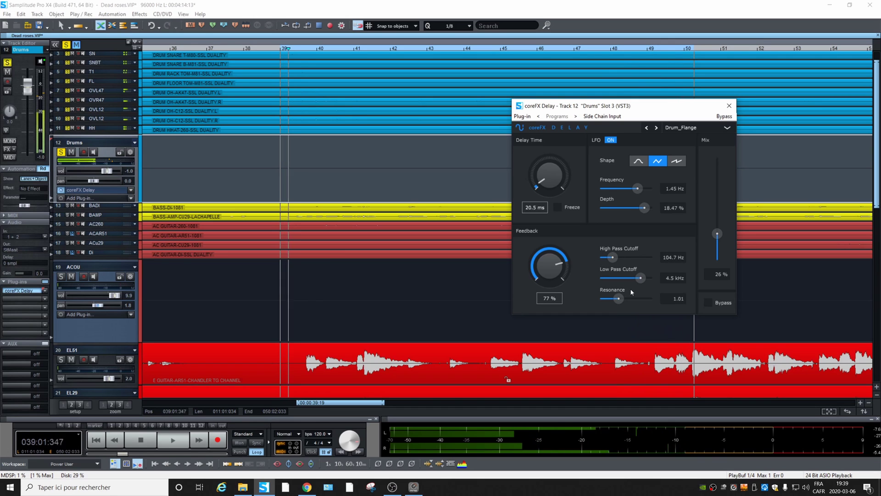
pyautogui.press('space')
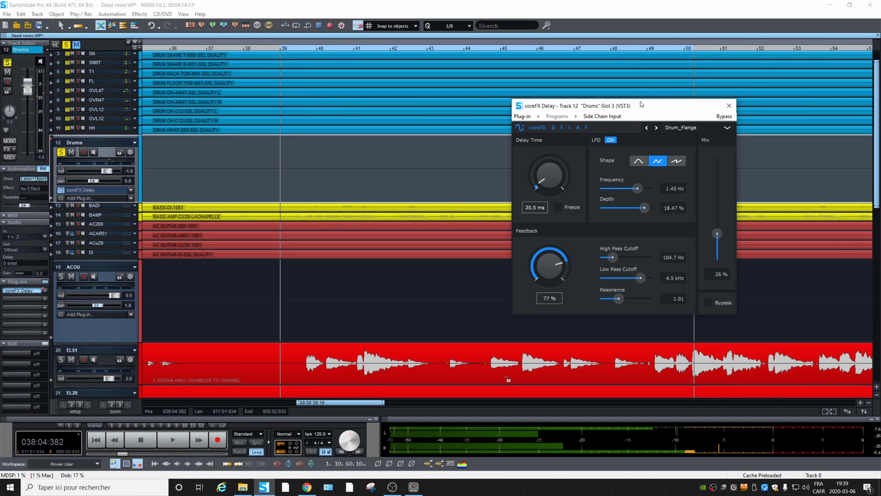
# Open the drum delay's preset list.
pyautogui.click(726, 128)
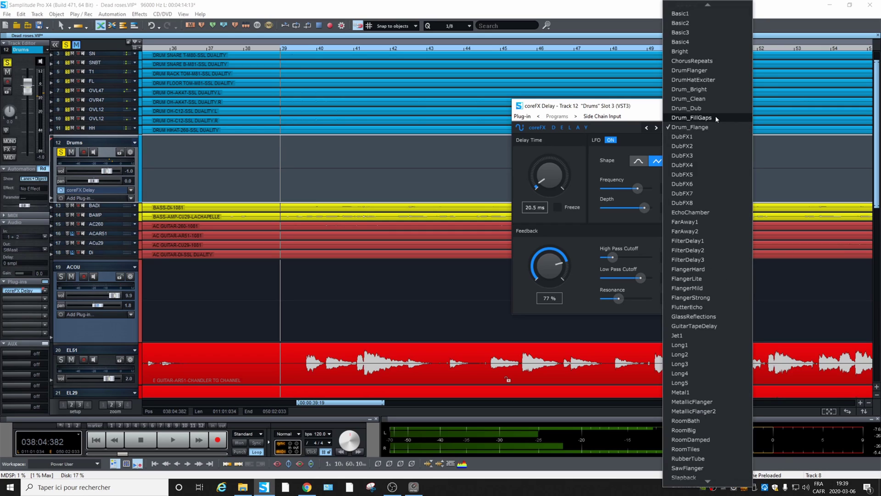